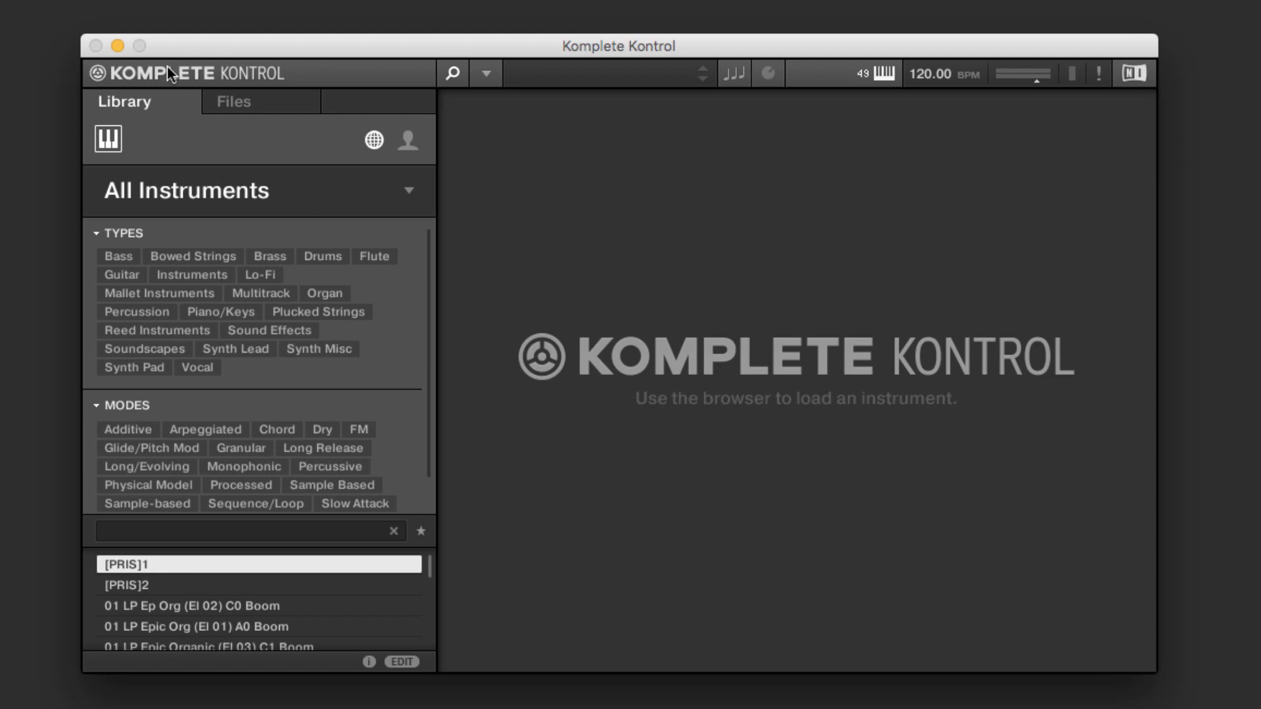
# Reopen the library browser, try user-only content and the Files tab, then return to factory Library.
pyautogui.click(452, 78)
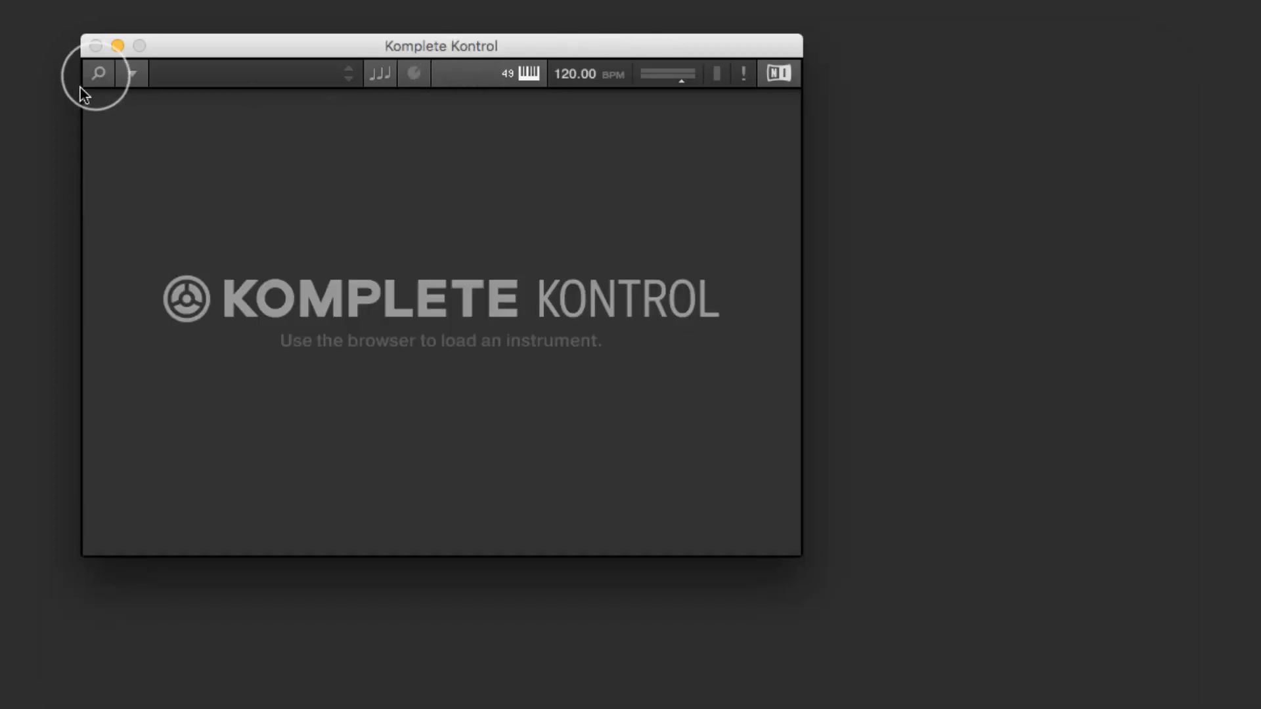
pyautogui.click(96, 77)
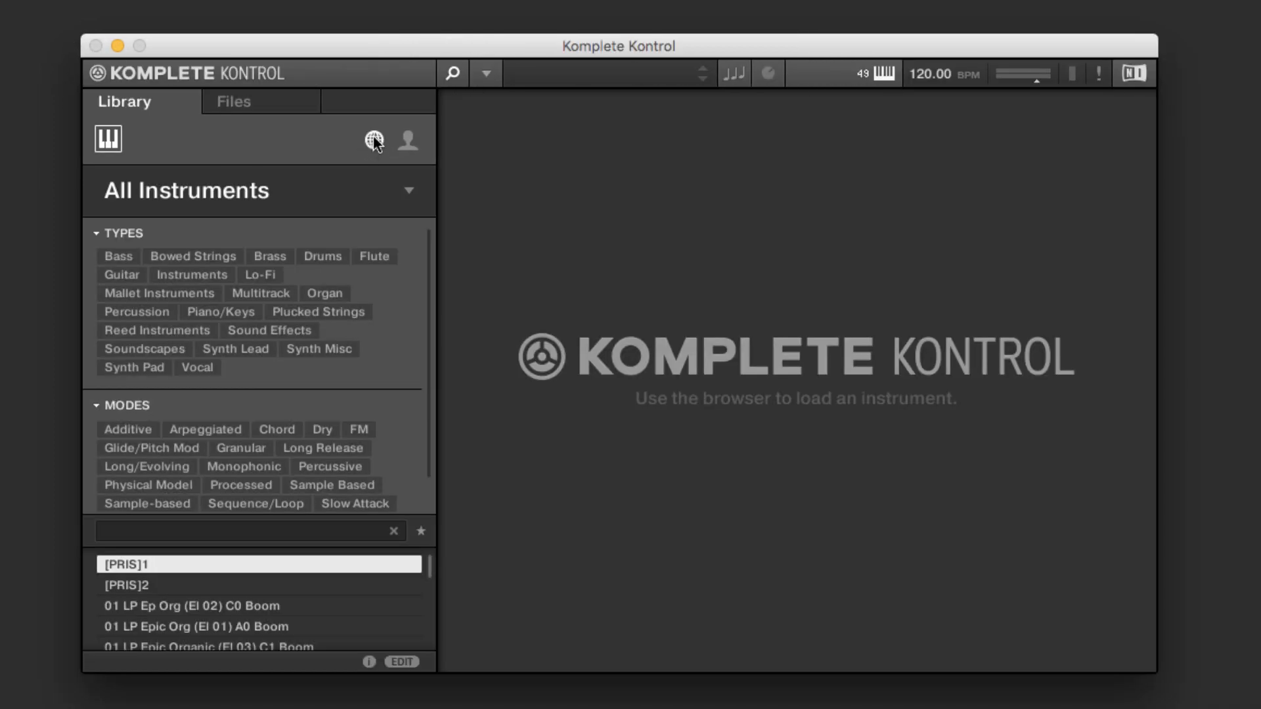
pyautogui.click(408, 142)
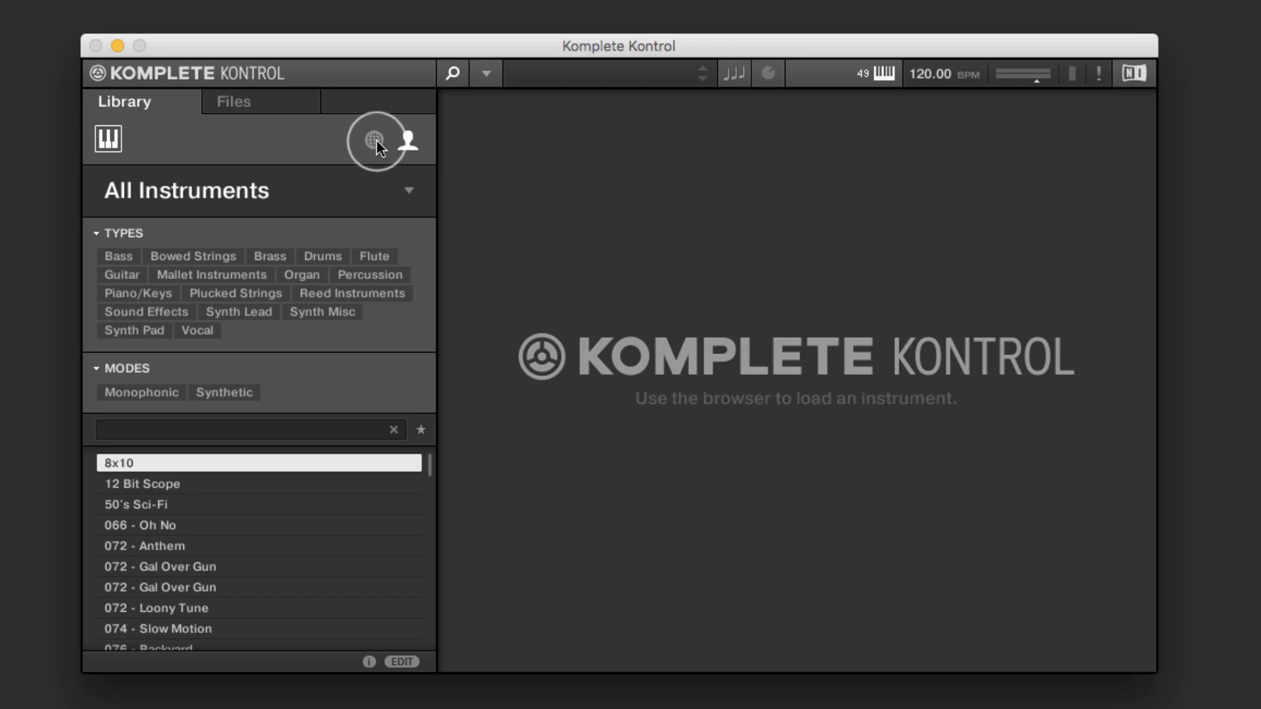
pyautogui.click(374, 139)
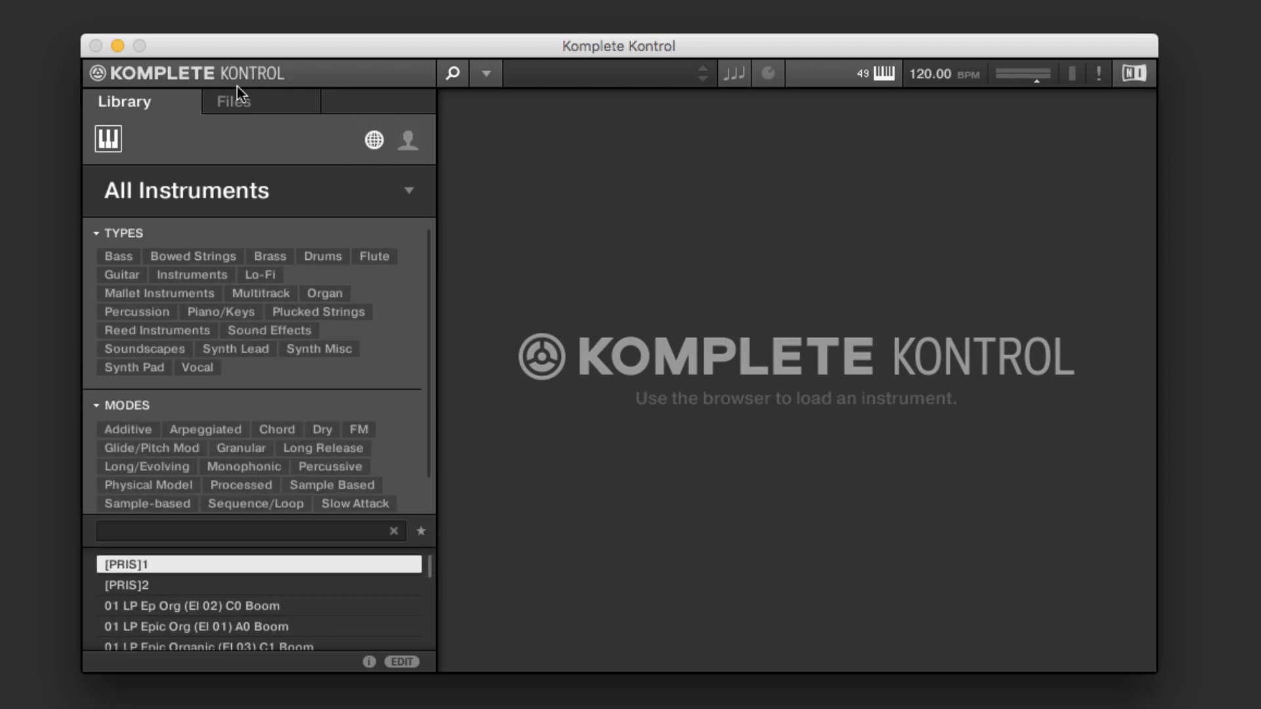
pyautogui.click(241, 104)
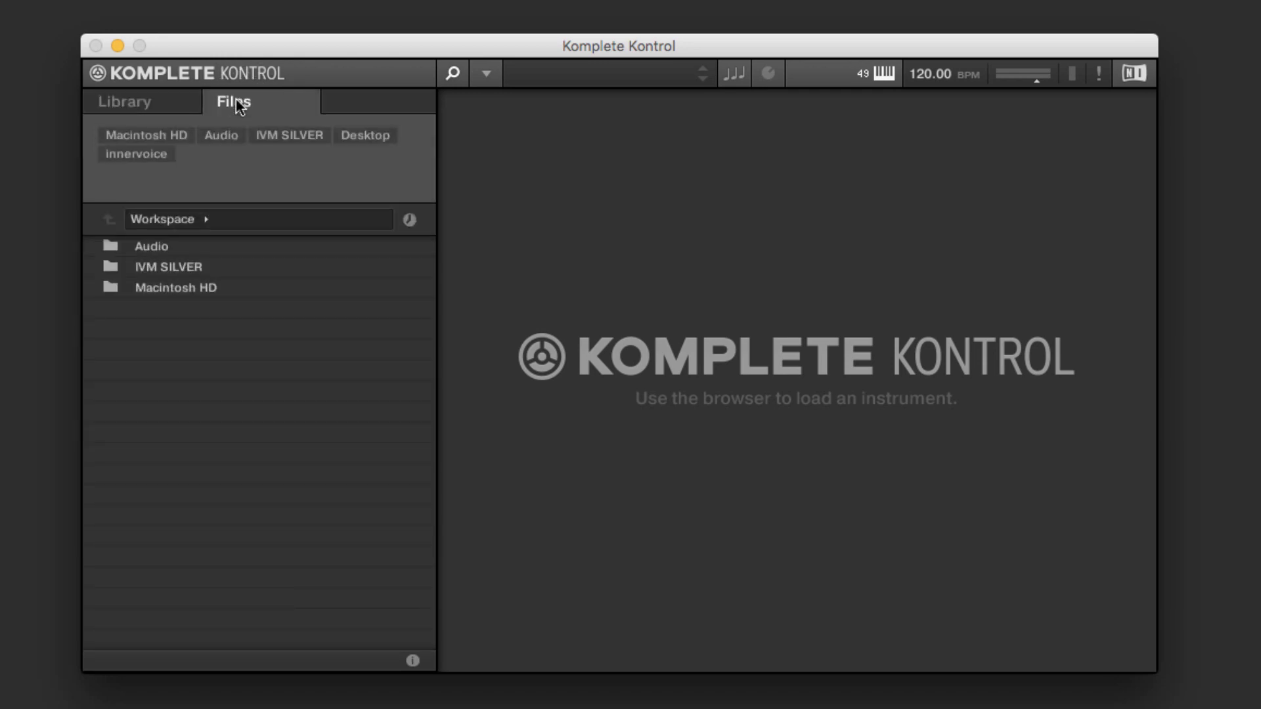
pyautogui.click(151, 102)
# Toggle the tag filters to view instrument thumbnails, then bring the type and mode filters back.
pyautogui.click(409, 191)
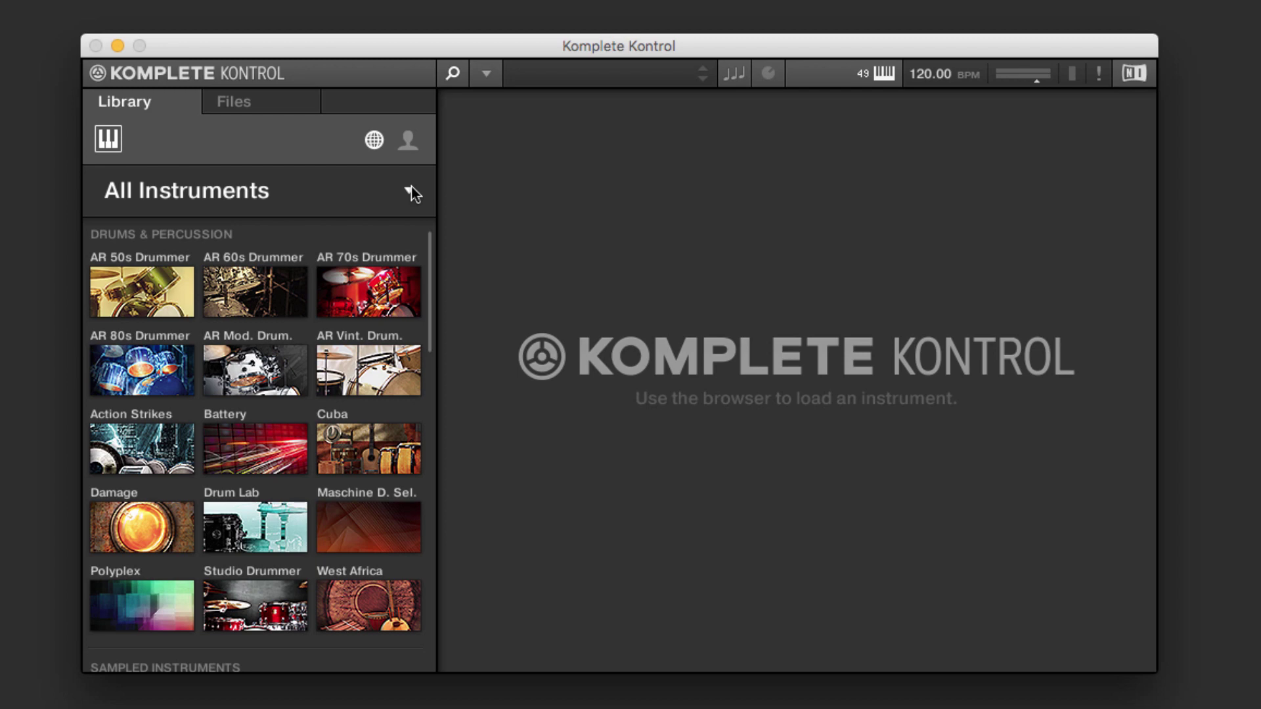
pyautogui.click(411, 192)
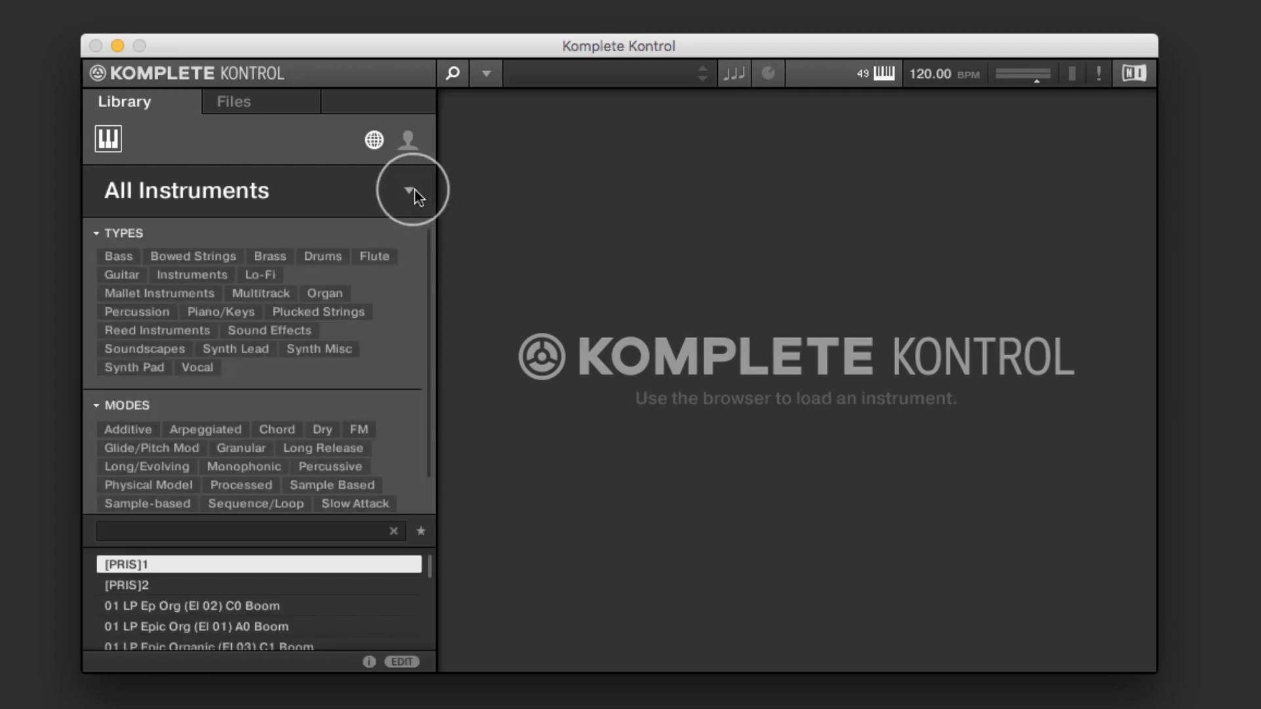
pyautogui.click(412, 192)
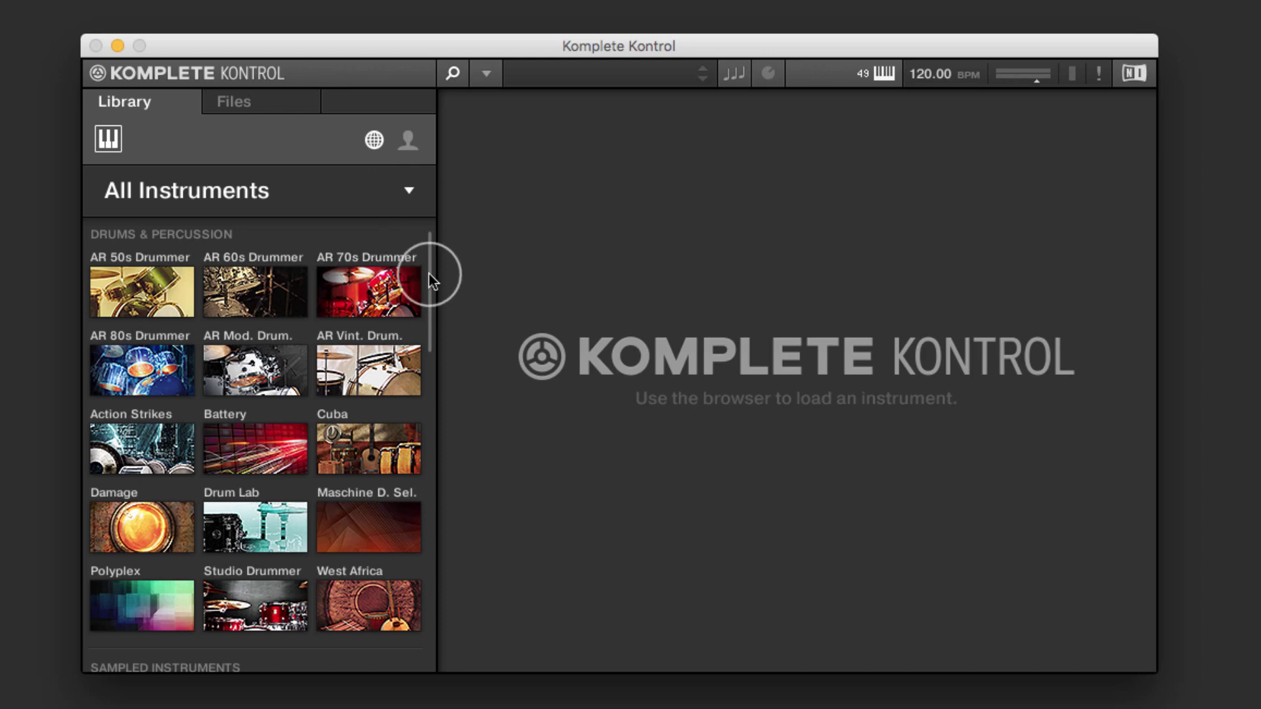
pyautogui.moveTo(428, 274); pyautogui.dragTo(452, 604)
pyautogui.click(410, 191)
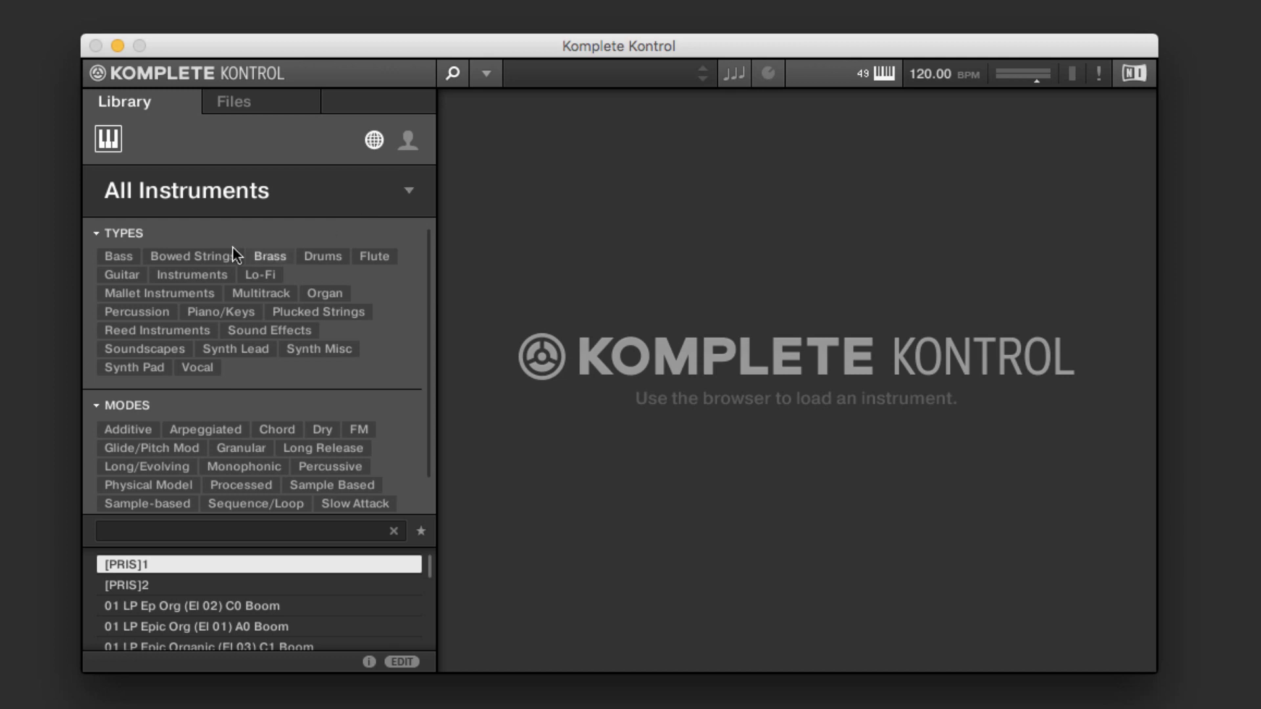
pyautogui.click(120, 256)
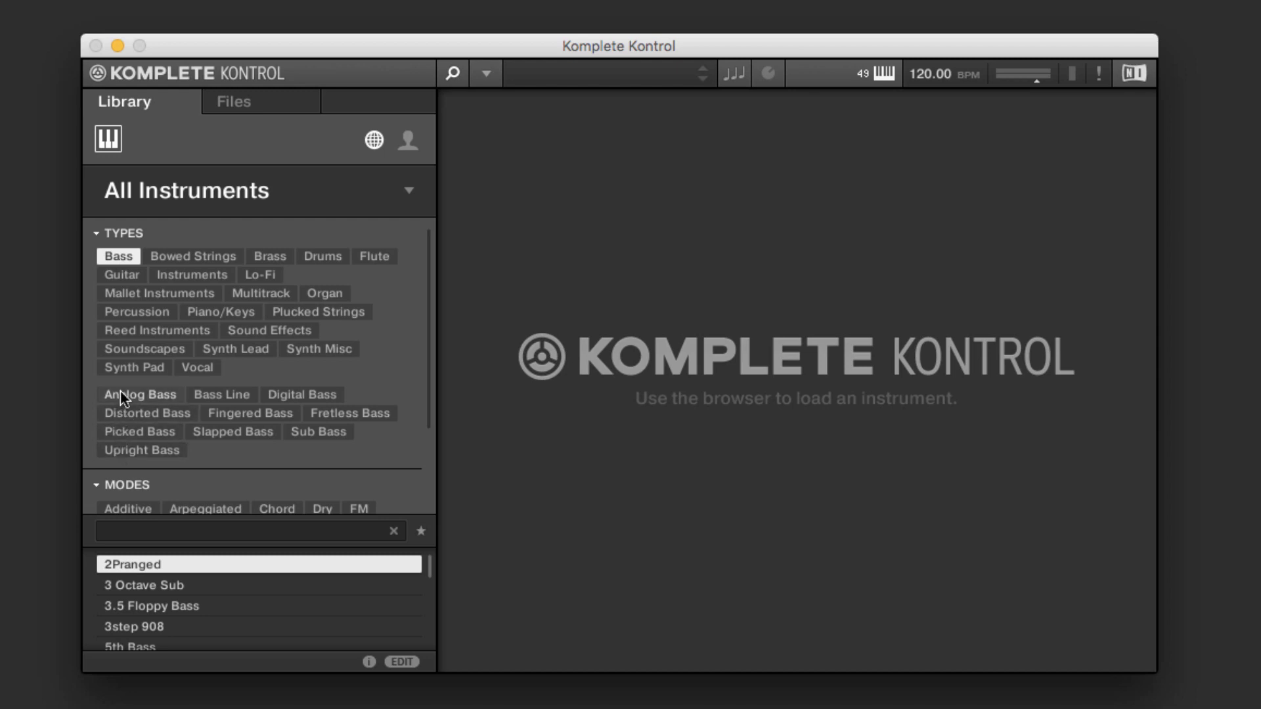
pyautogui.click(121, 393)
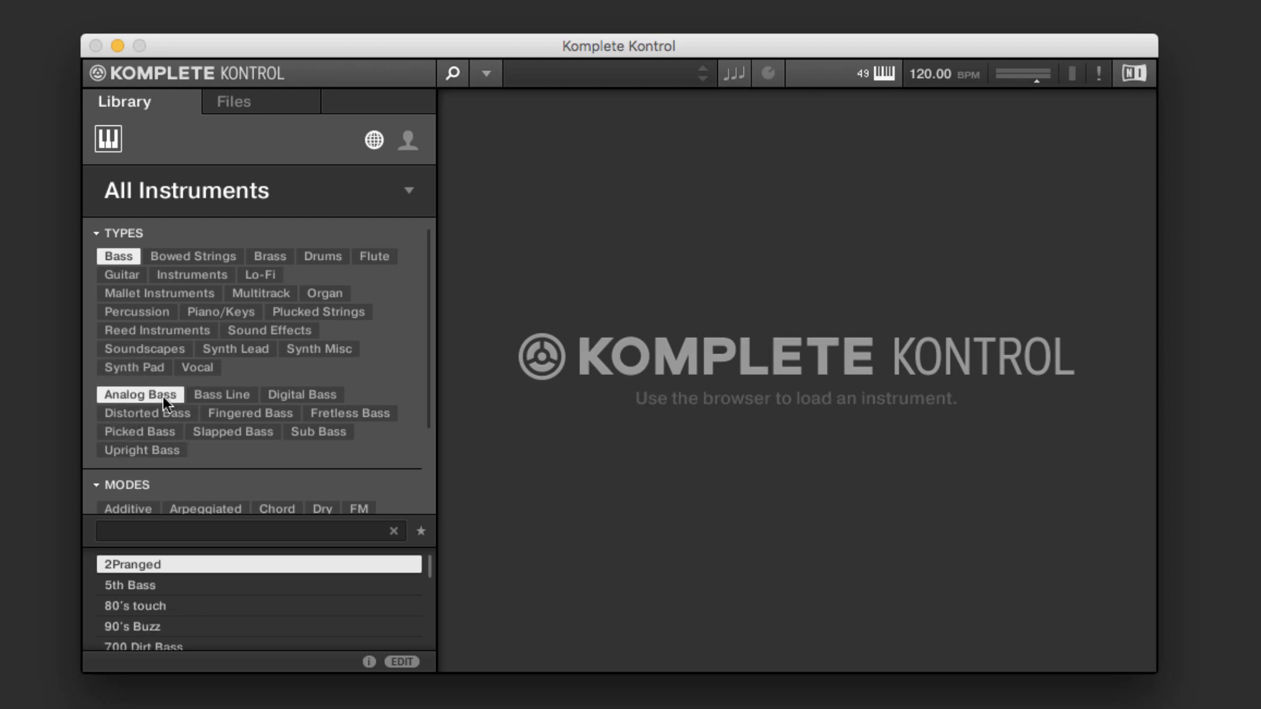
pyautogui.click(293, 392)
pyautogui.click(266, 407)
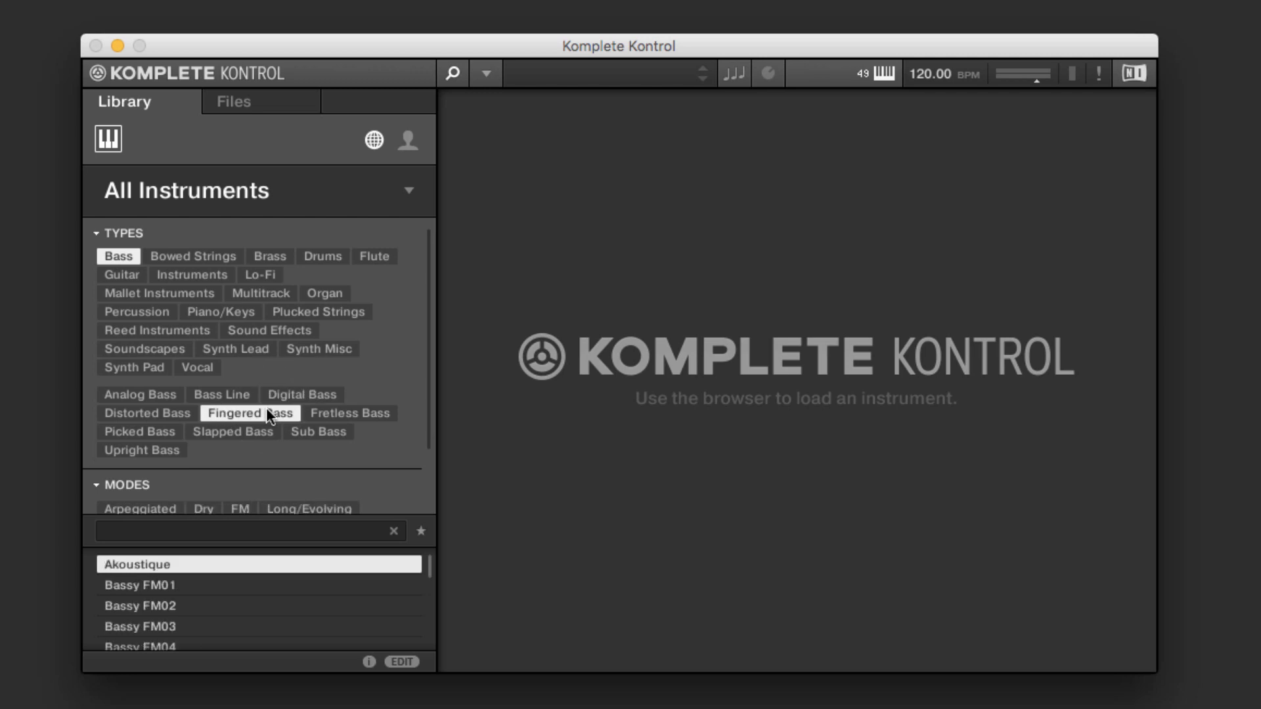
pyautogui.click(122, 411)
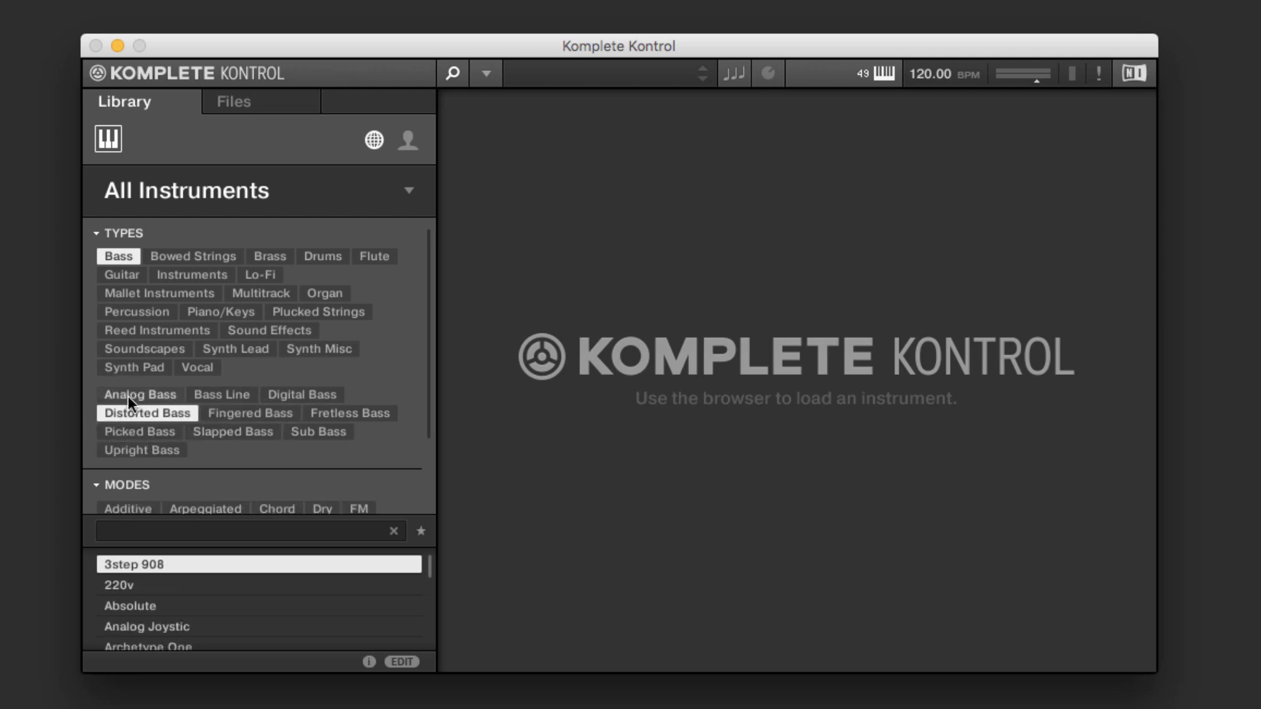
pyautogui.click(129, 414)
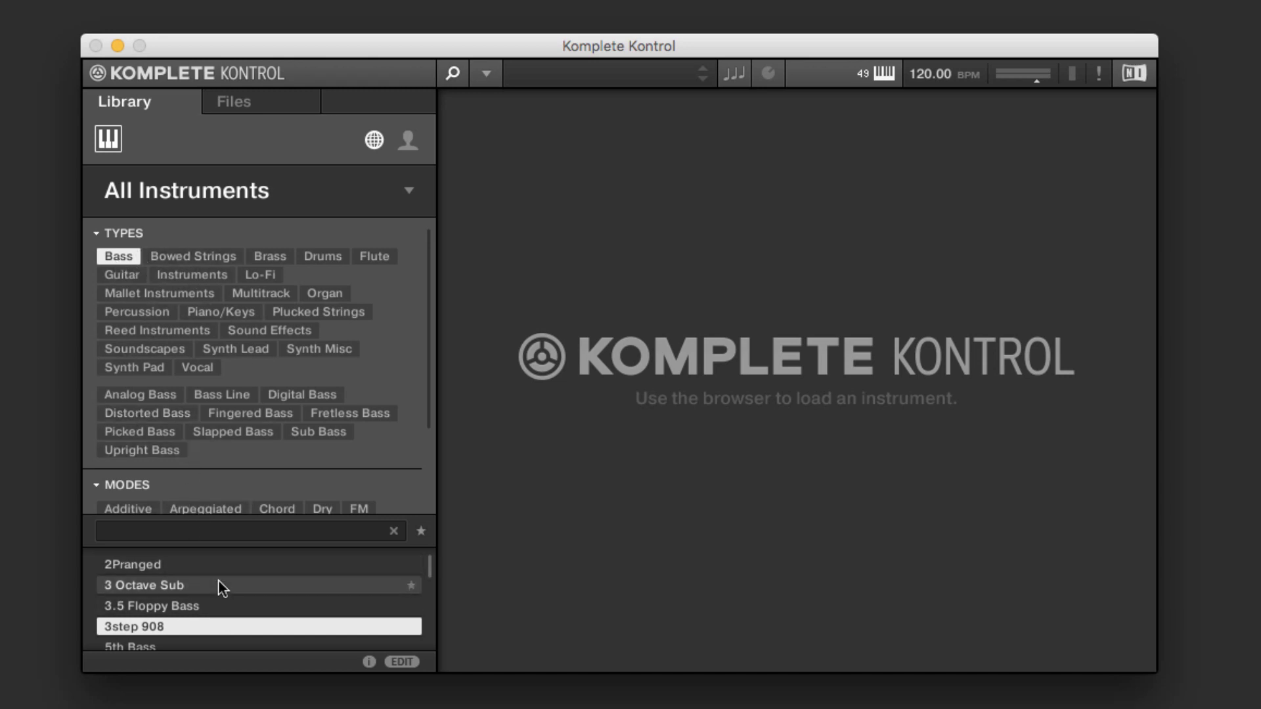
pyautogui.scroll(-3, 222, 591)
pyautogui.scroll(3, 215, 594)
pyautogui.scroll(-3, 208, 589)
pyautogui.scroll(5, 205, 587)
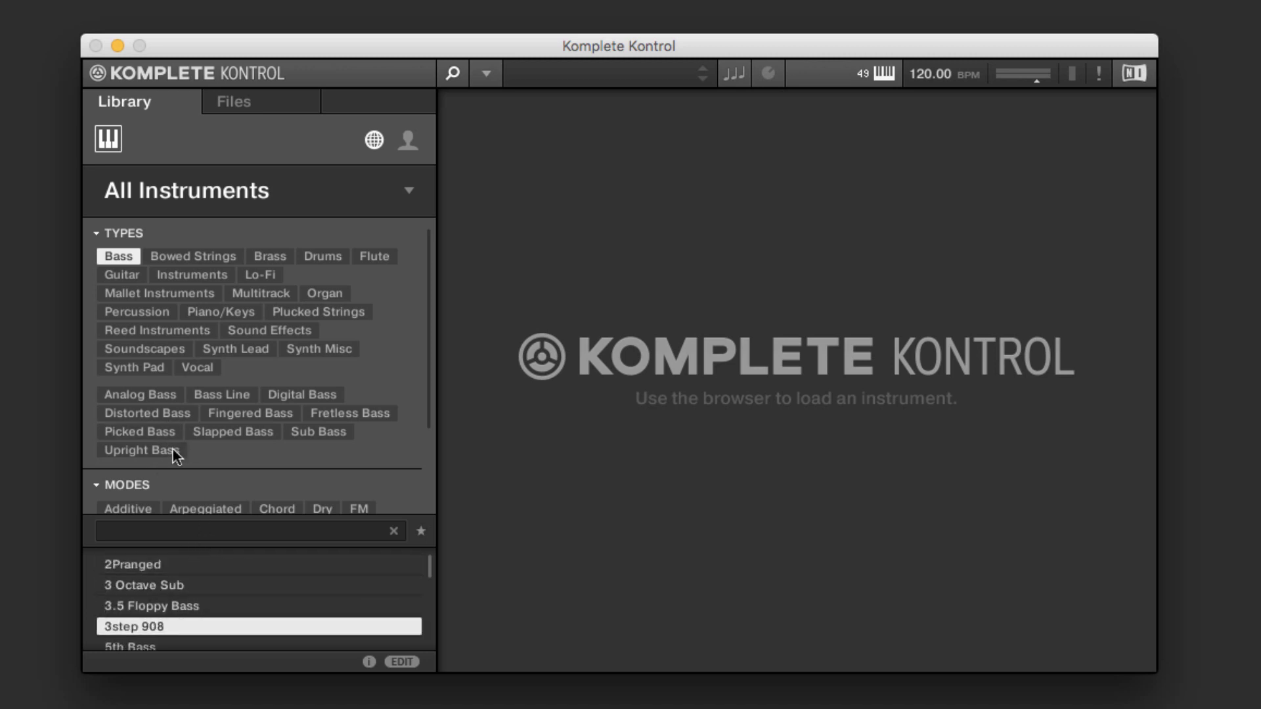
pyautogui.scroll(-5, 183, 449)
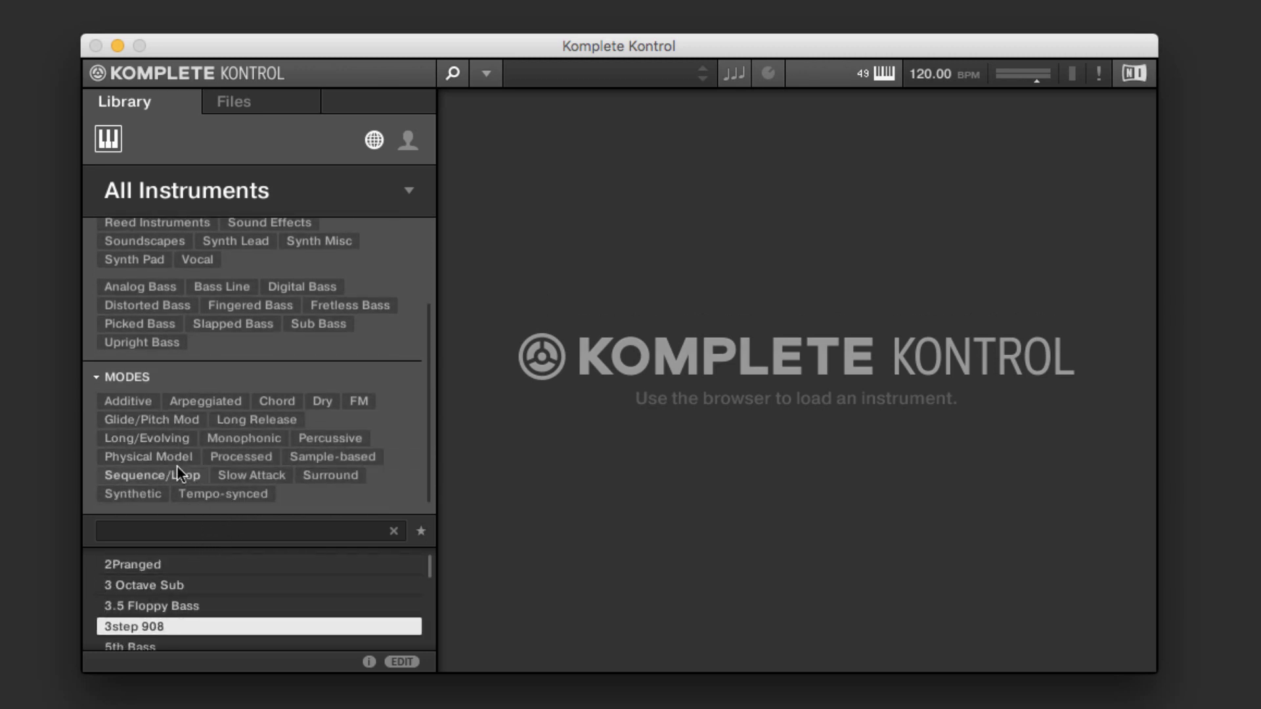
# Try the Additive, FM, Monophonic and Tempo-synced mode tags, then filter bass to Analog Bass.
pyautogui.click(105, 401)
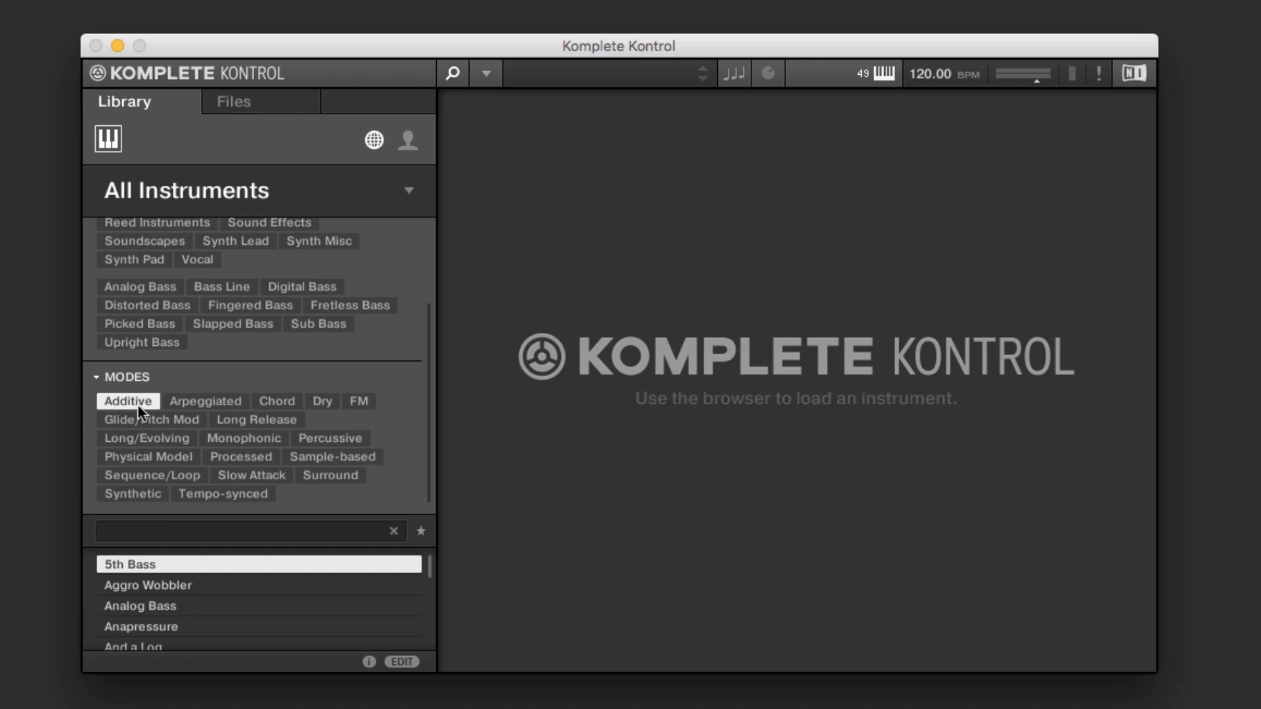
pyautogui.click(359, 401)
pyautogui.click(273, 444)
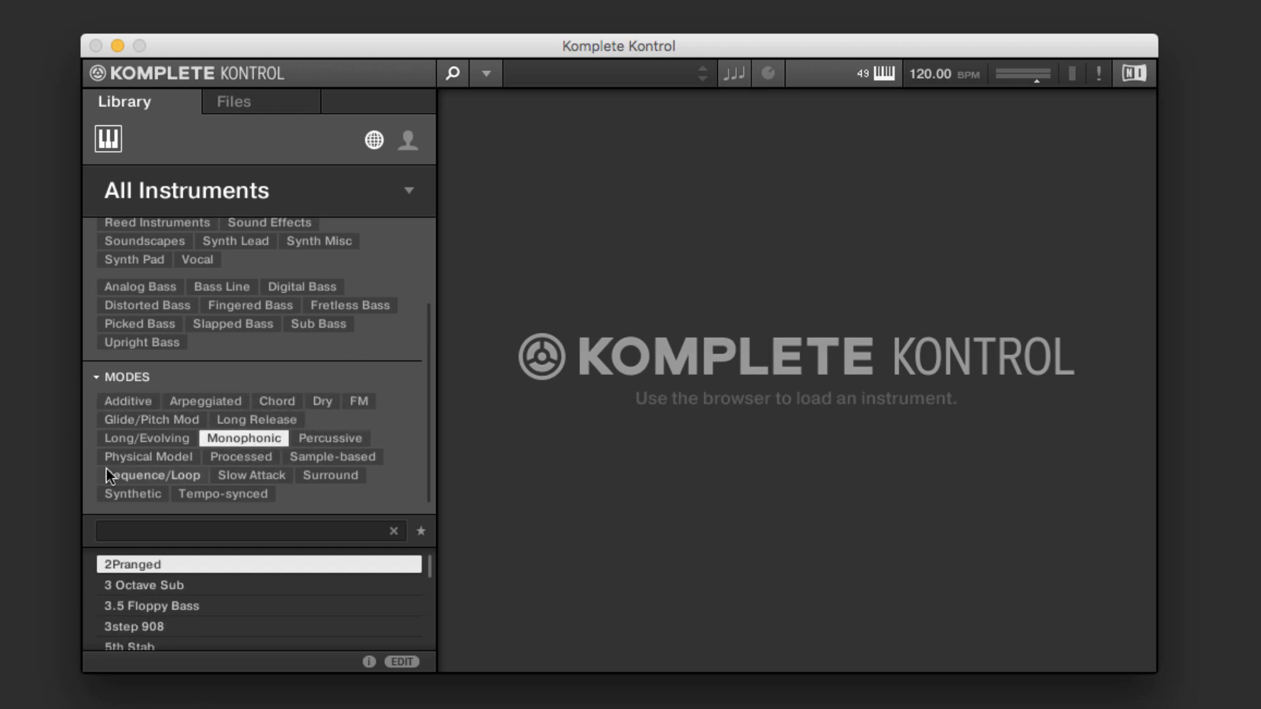
pyautogui.click(213, 496)
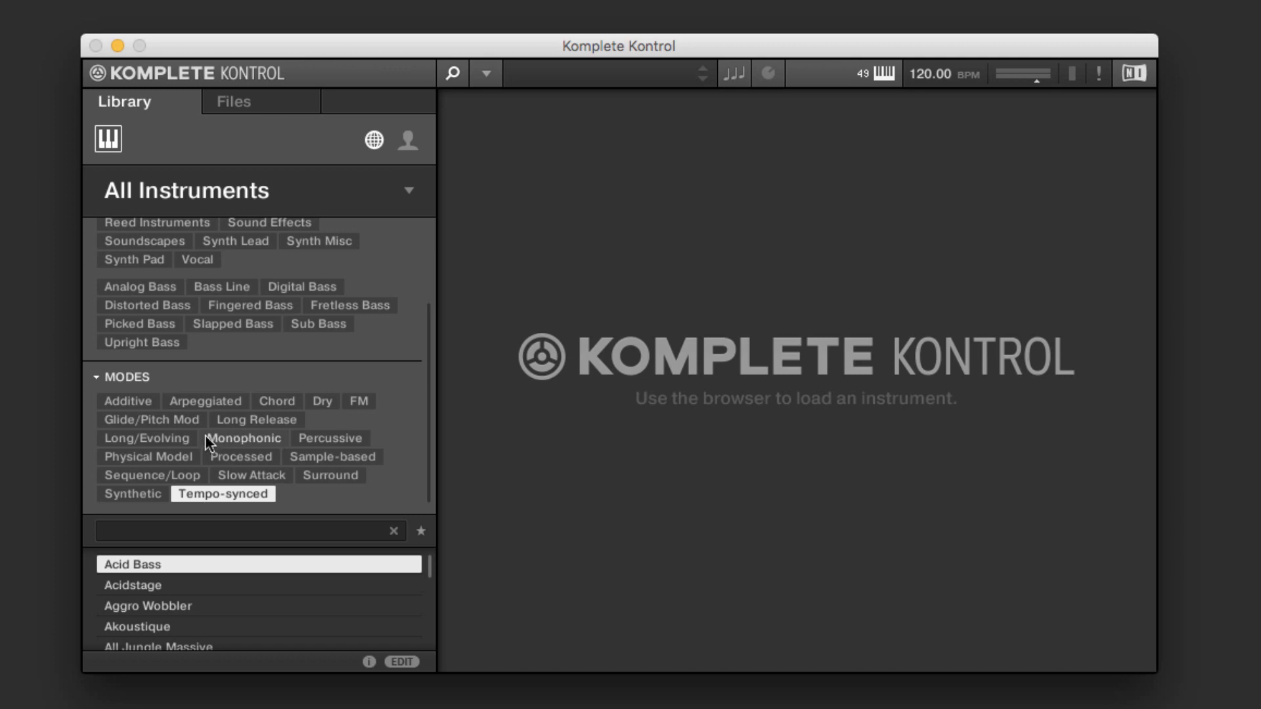
pyautogui.click(140, 286)
pyautogui.click(238, 486)
# Browse Soundscapes and Synth Lead, then load the 3rd Eye preset.
pyautogui.scroll(2, 147, 297)
pyautogui.click(146, 302)
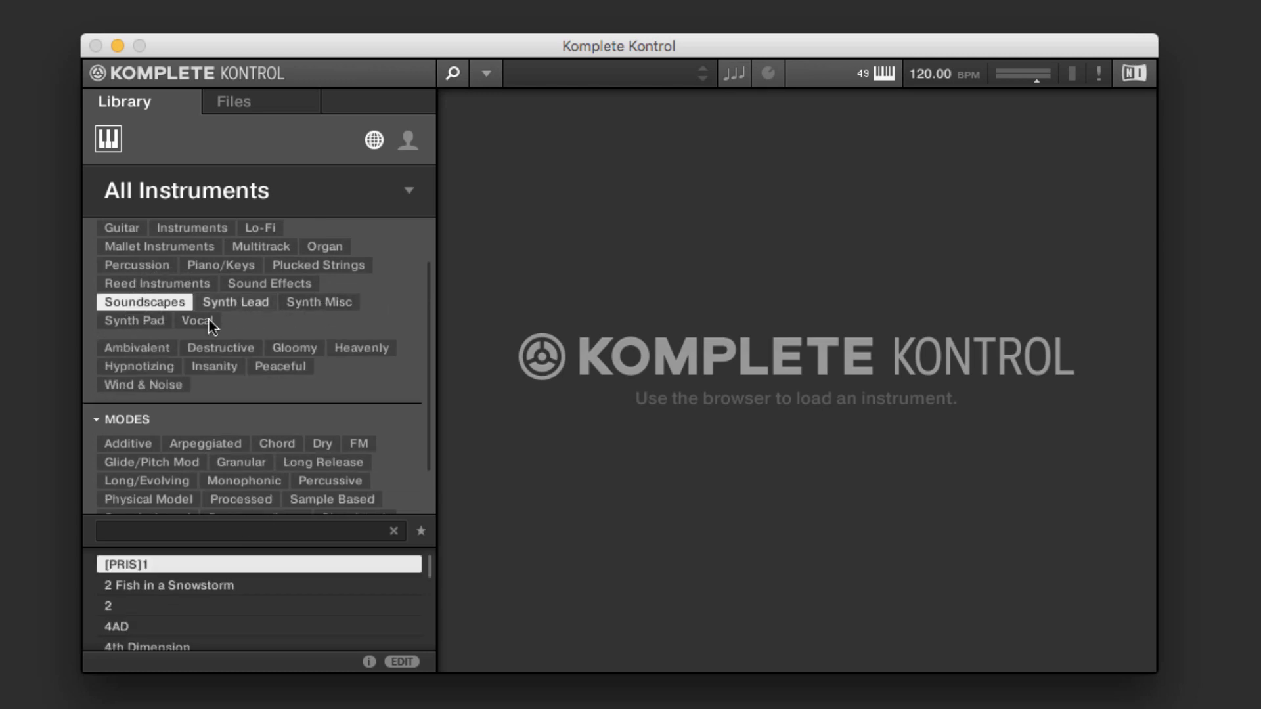
pyautogui.click(147, 302)
pyautogui.click(235, 320)
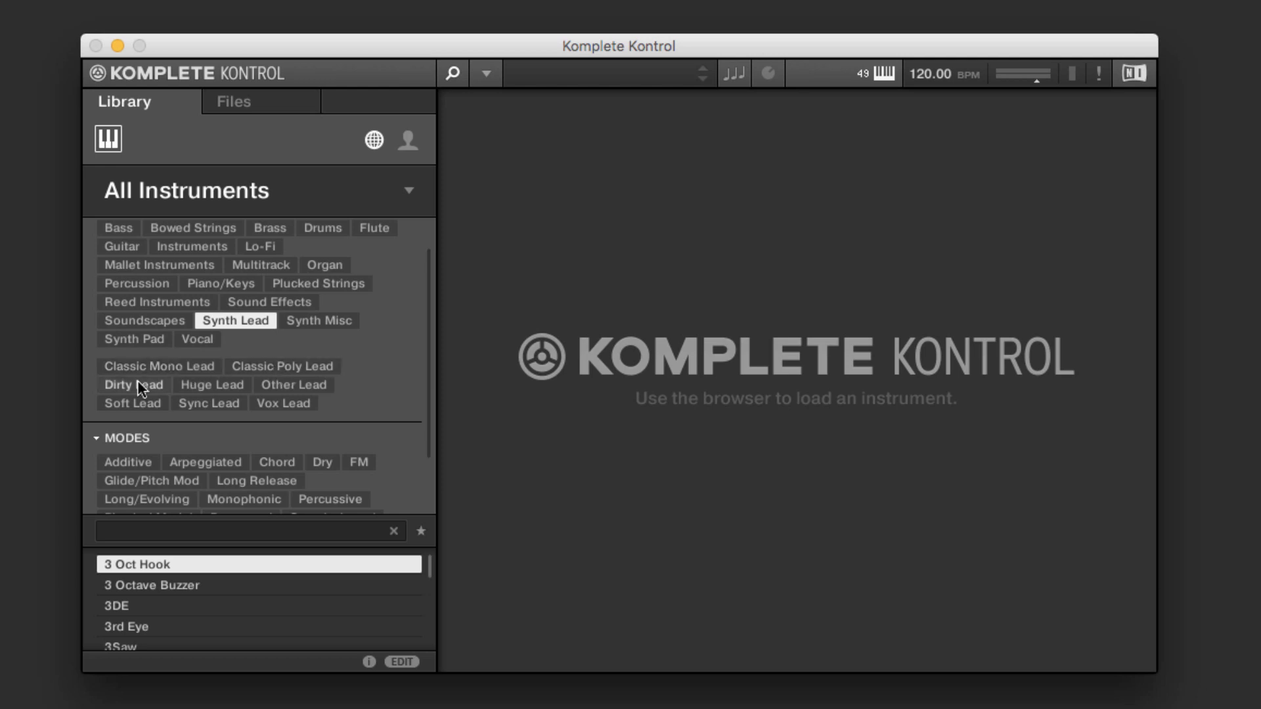
pyautogui.click(156, 366)
pyautogui.click(171, 366)
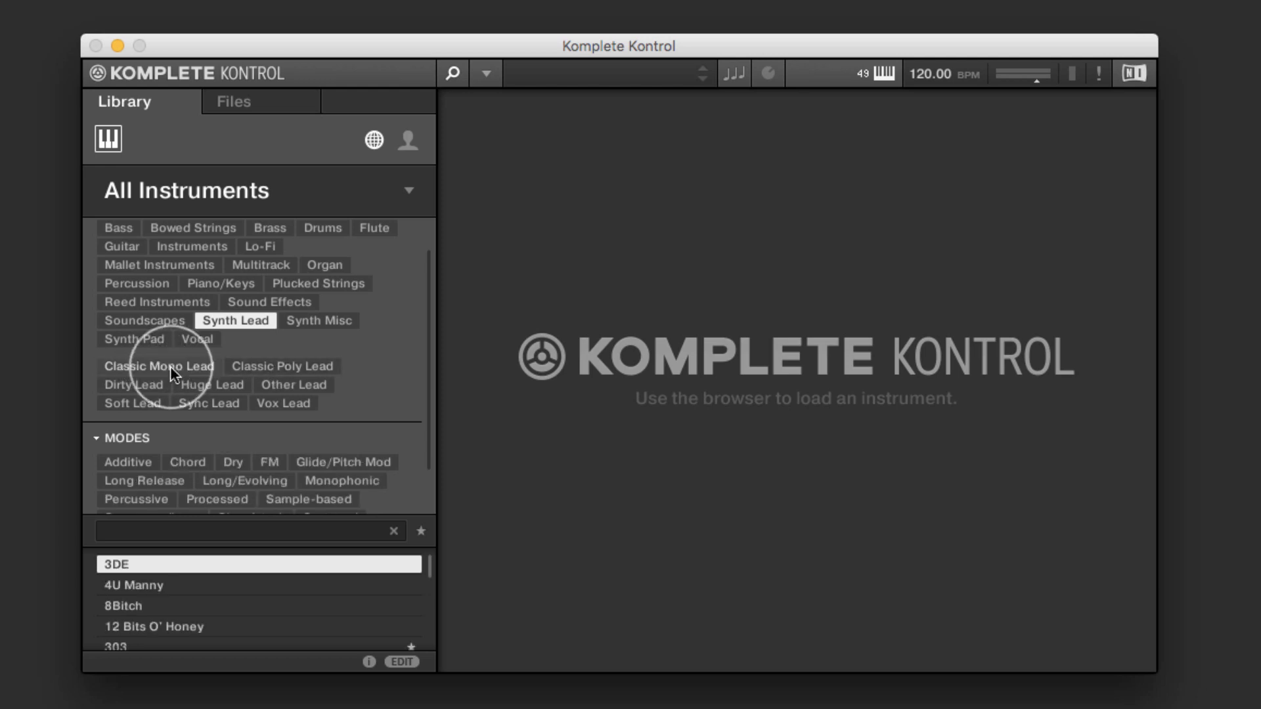
pyautogui.click(187, 601)
pyautogui.doubleClick(190, 605)
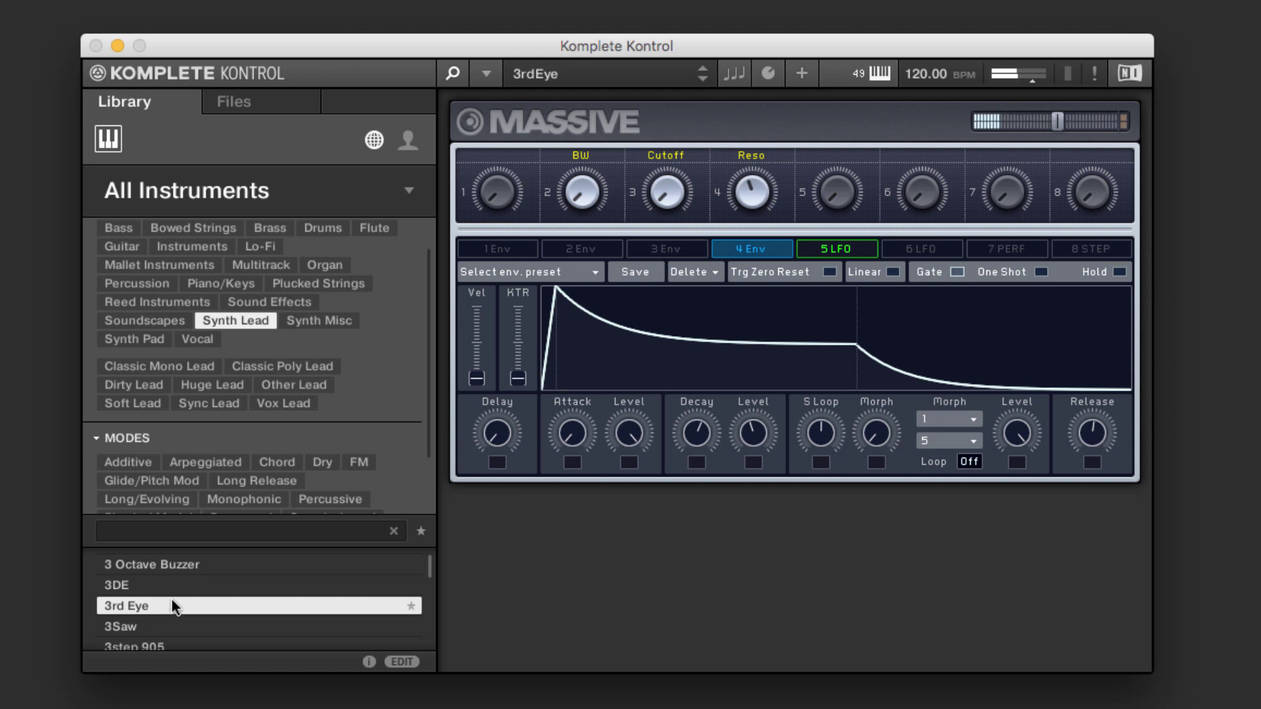
# Load 6 String Torture 02 from Synth Misc > Sweeps & Swells, then clear both type filters.
pyautogui.click(317, 320)
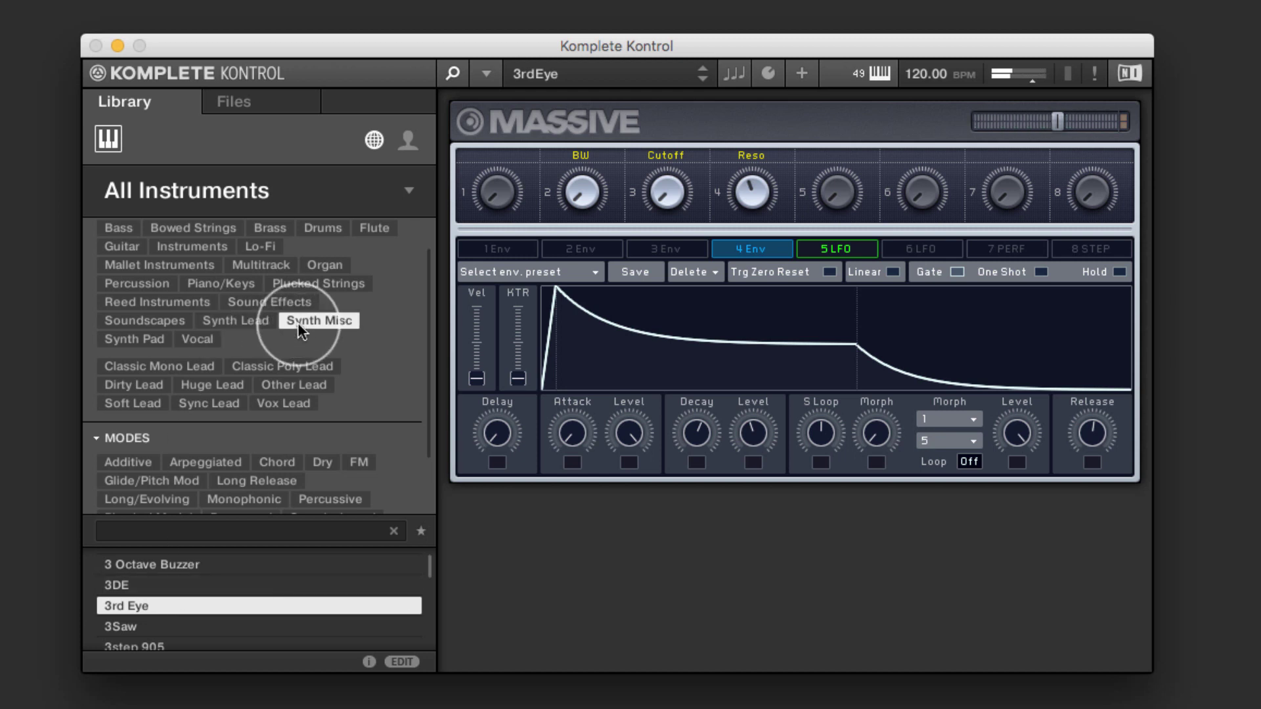
pyautogui.click(244, 403)
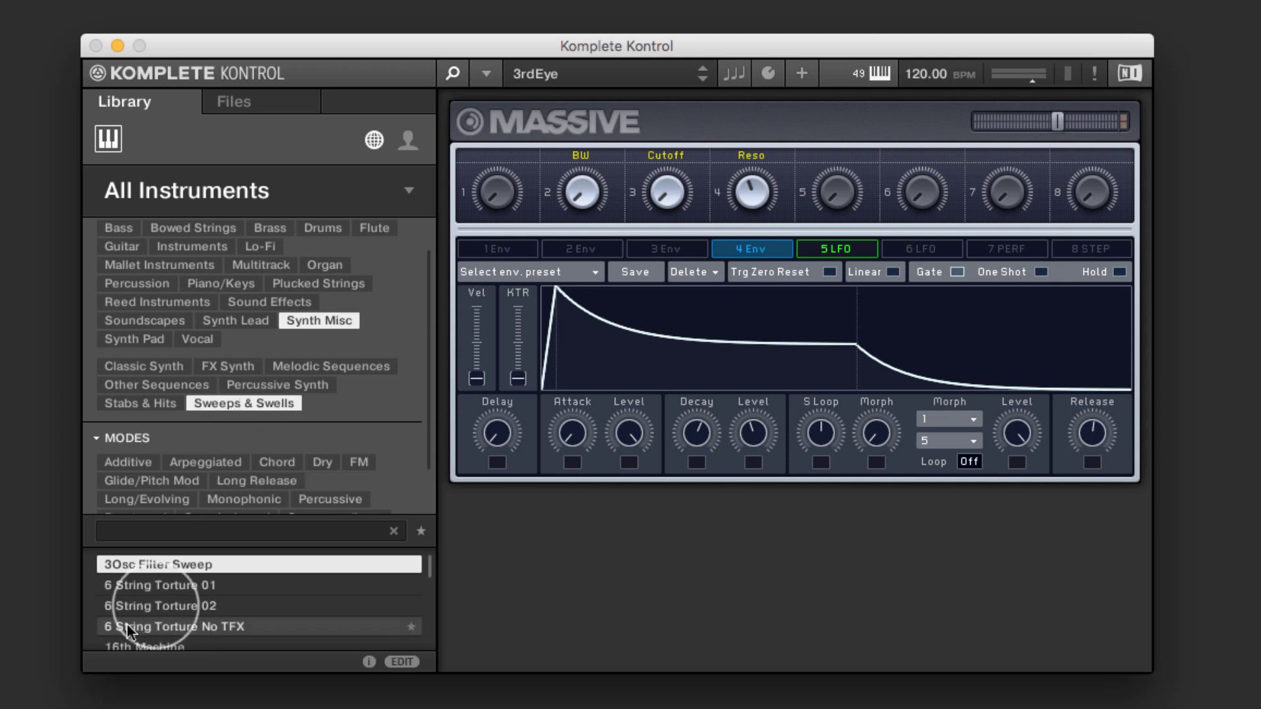
pyautogui.click(155, 606)
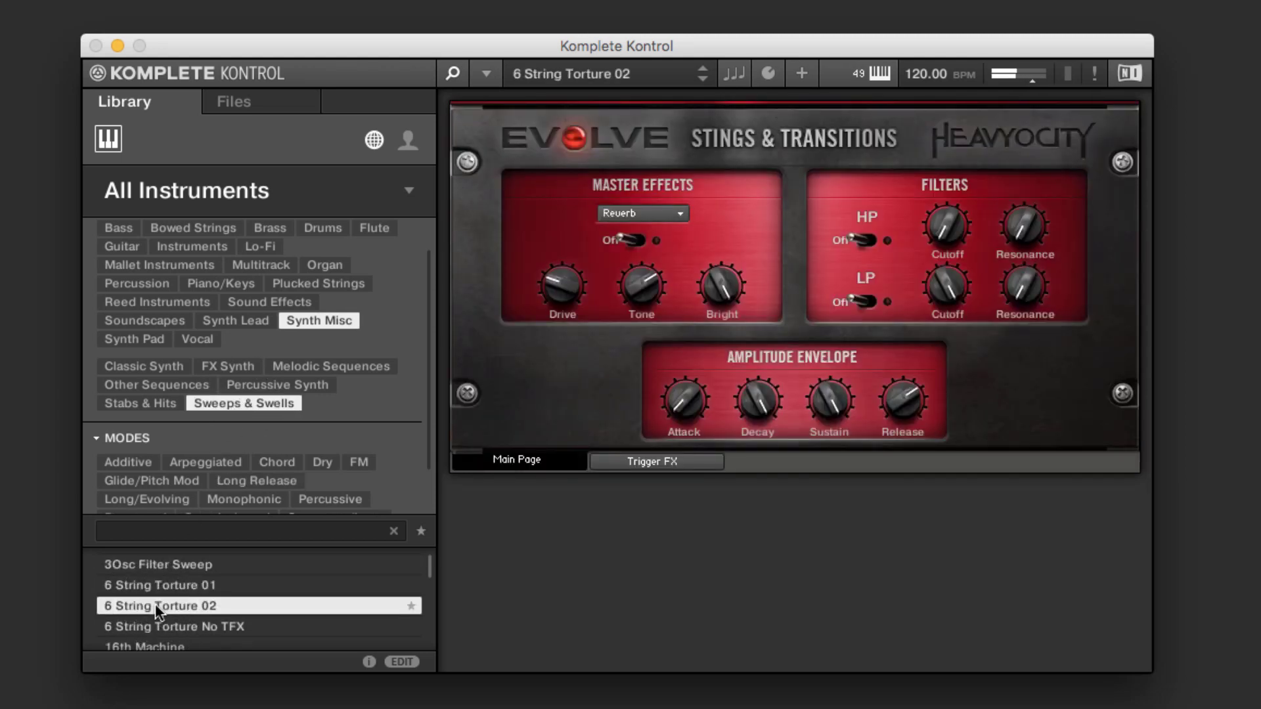
pyautogui.click(242, 403)
pyautogui.click(334, 320)
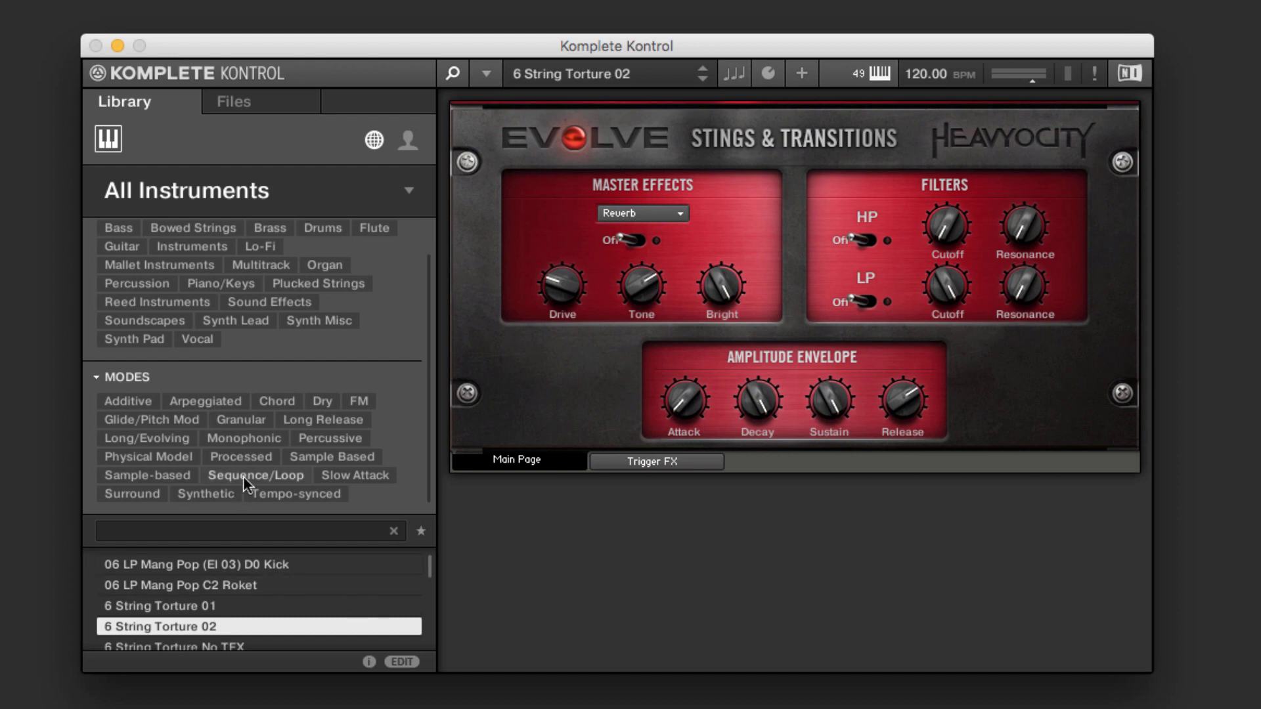
# Filter the library to Bass and mark 3.5 Floppy Bass as a favourite.
pyautogui.scroll(5, 167, 565)
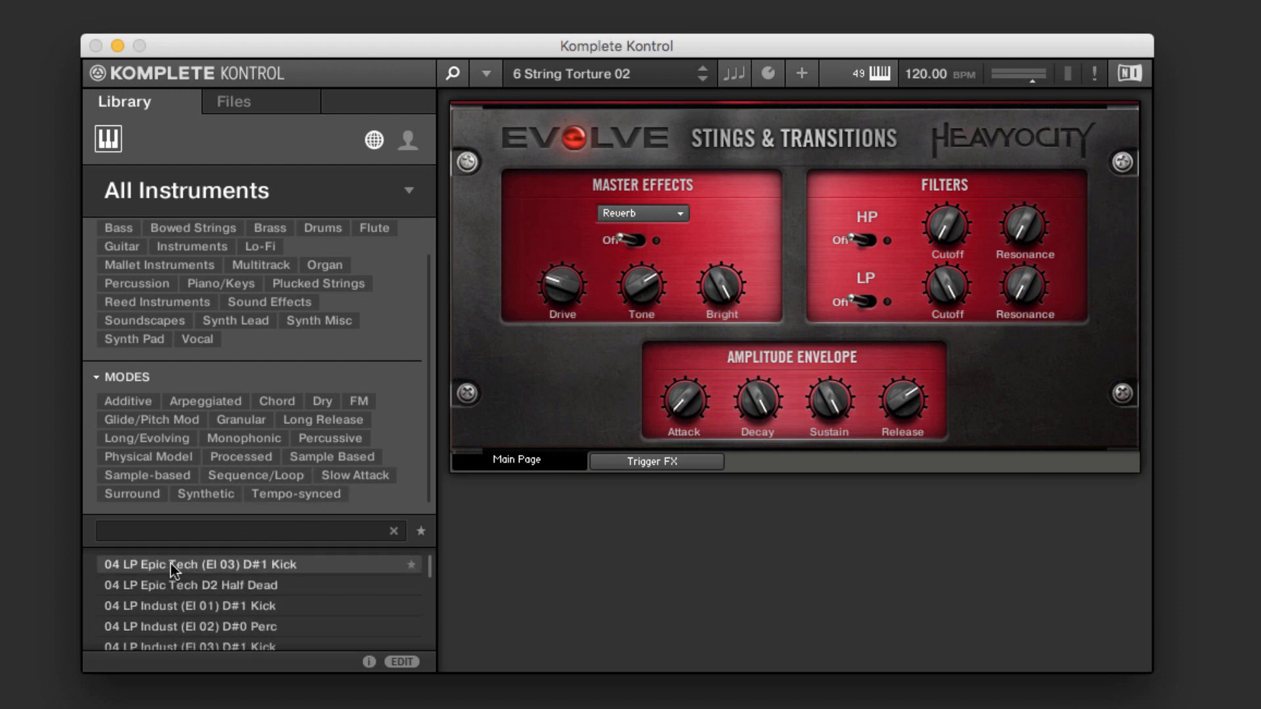
pyautogui.scroll(2, 171, 302)
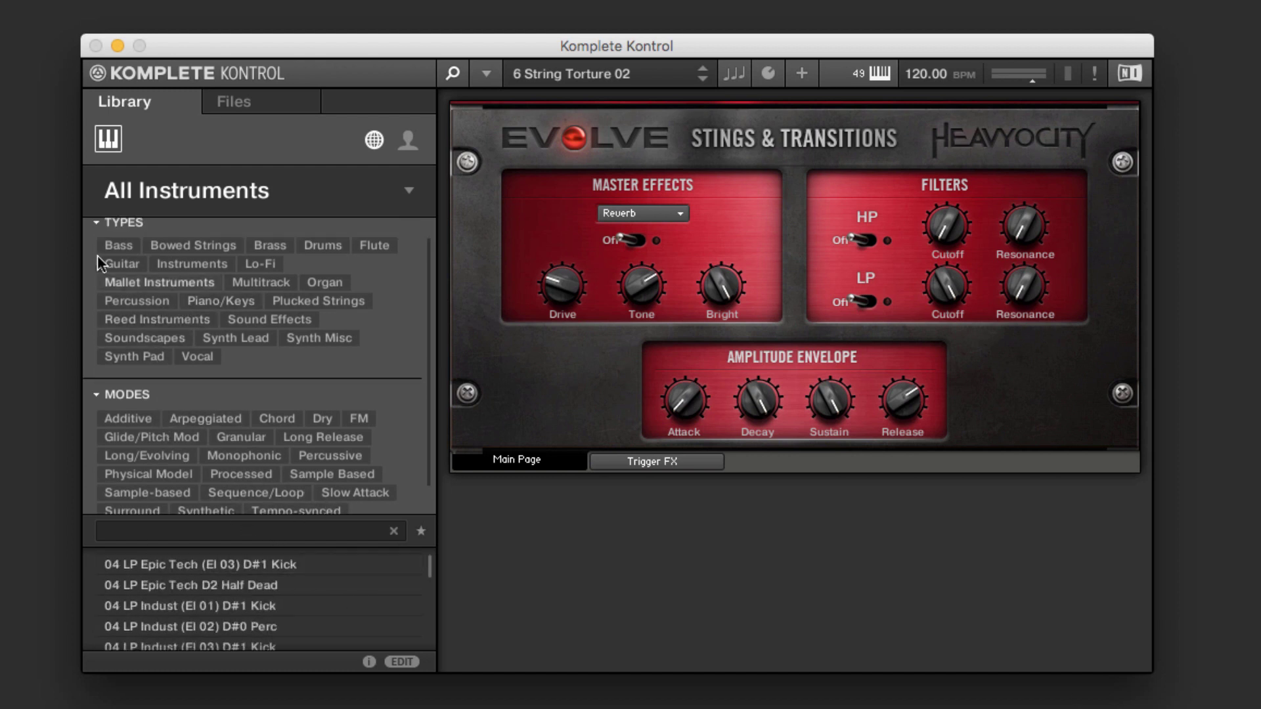
pyautogui.click(128, 245)
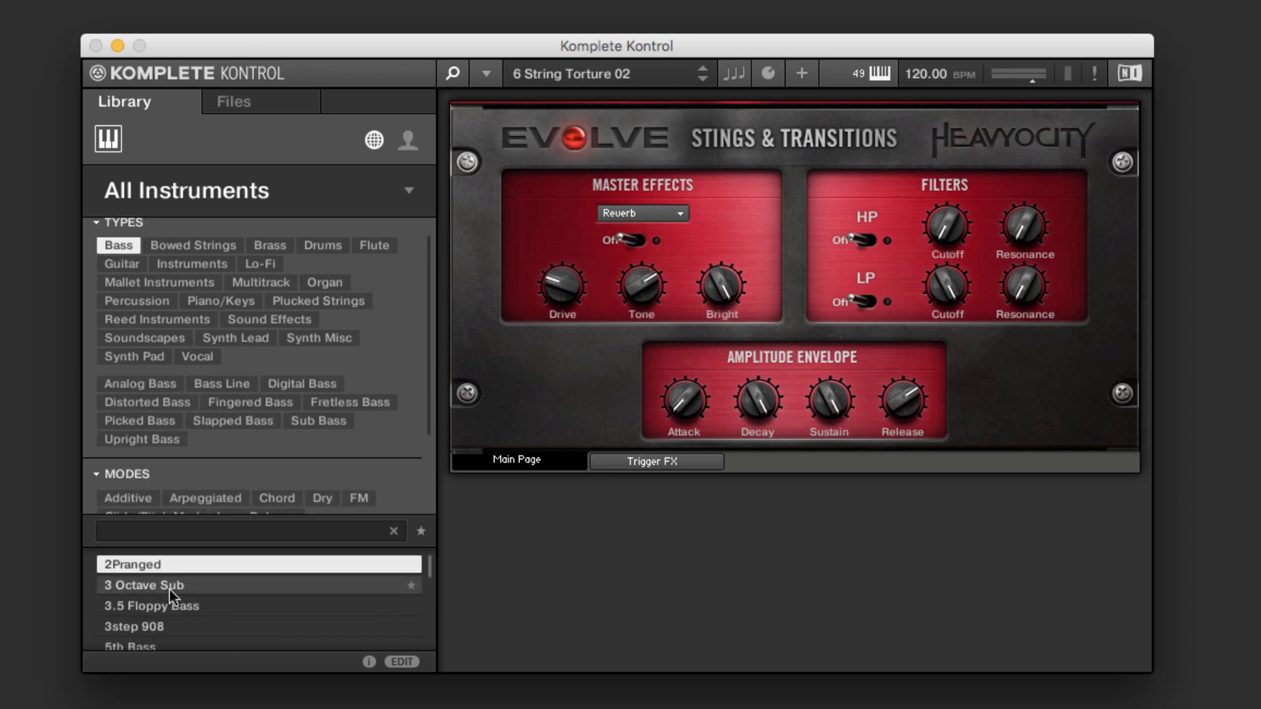
pyautogui.click(176, 606)
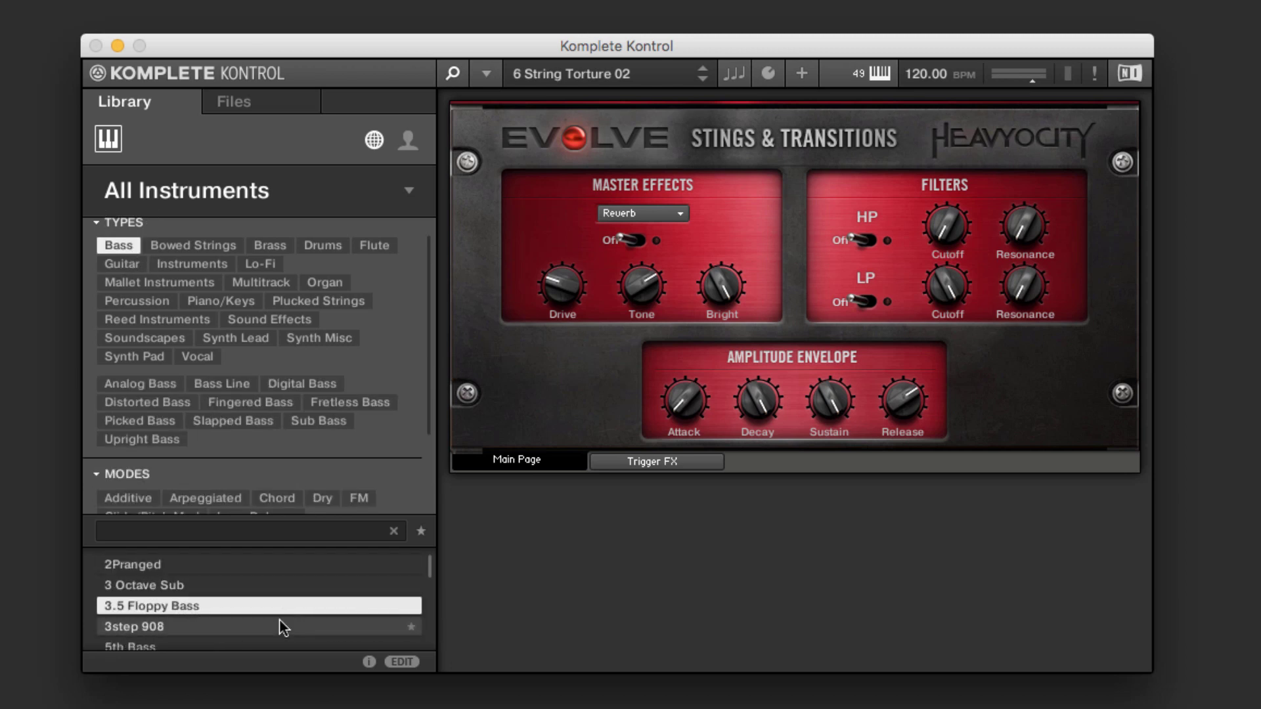
pyautogui.click(411, 605)
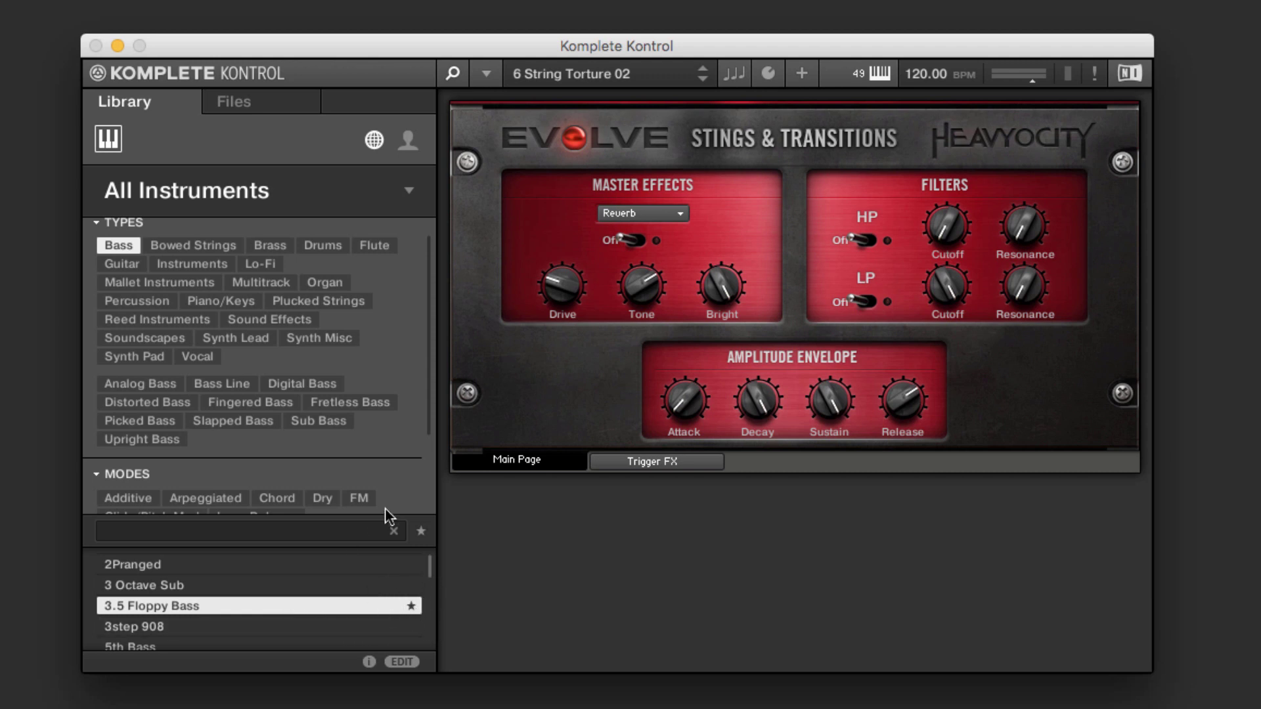
# Show only favourites, unstar 3.5 Floppy Bass, and refresh the favourites list.
pyautogui.click(425, 532)
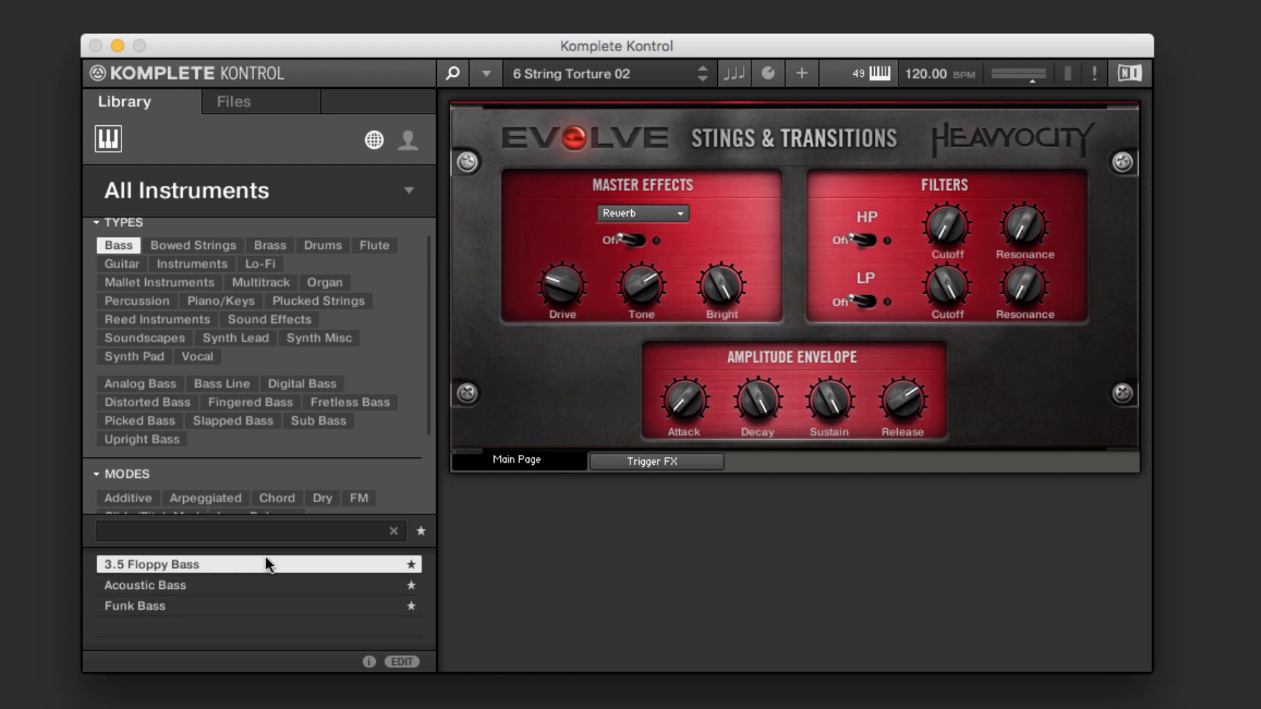
pyautogui.click(411, 564)
pyautogui.click(417, 531)
pyautogui.click(416, 531)
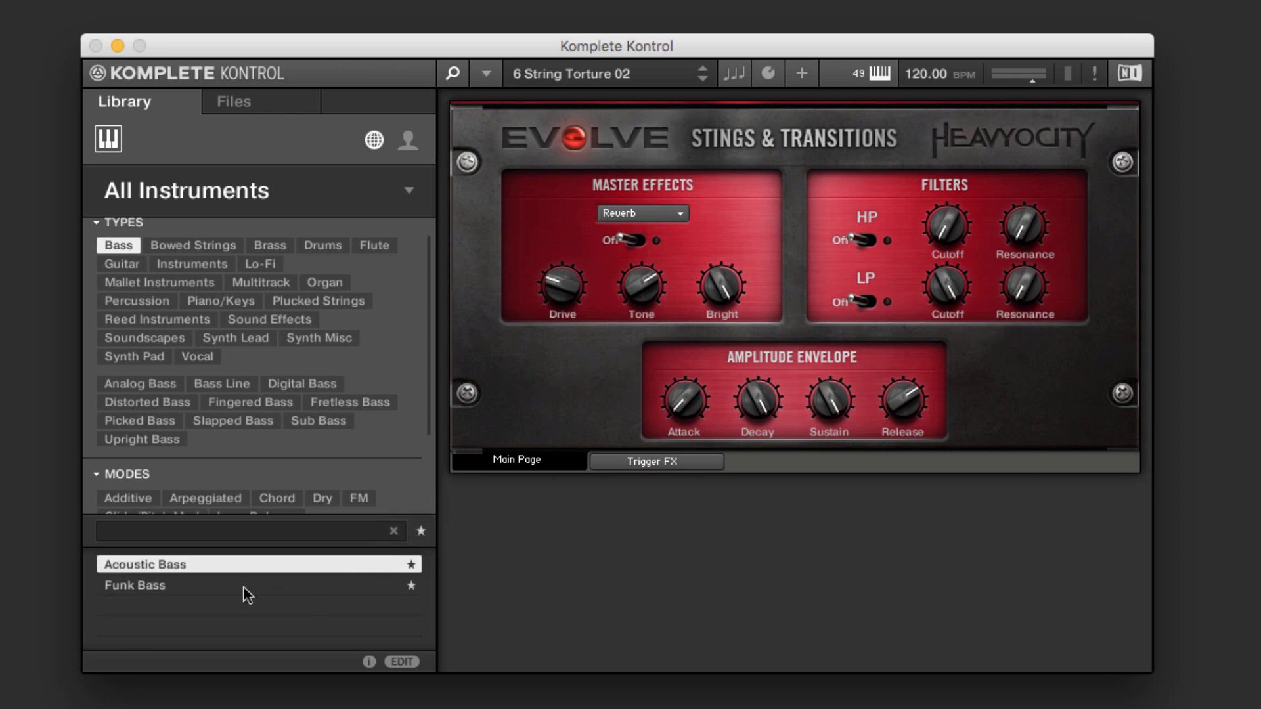
# Load Acoustic Bass into Prism and expand its full editor with envelopes, LFO and effects.
pyautogui.click(215, 566)
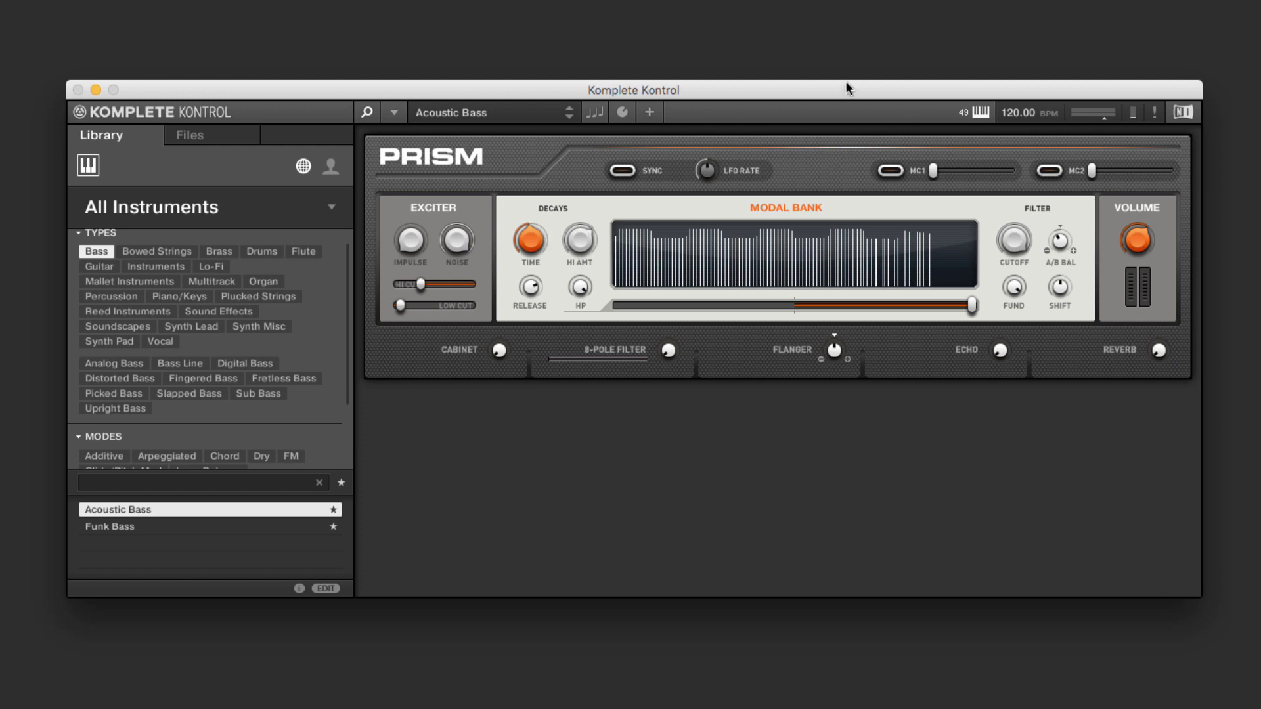
pyautogui.moveTo(845, 89); pyautogui.dragTo(843, 92)
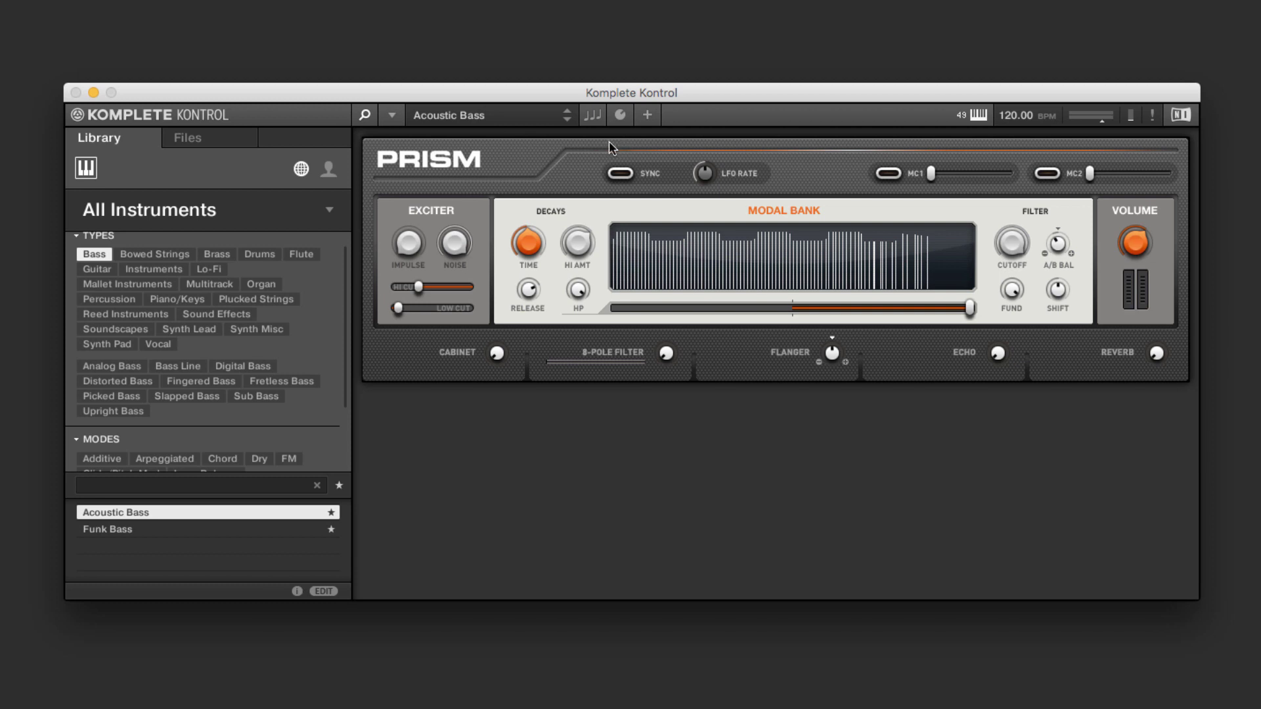
pyautogui.click(649, 116)
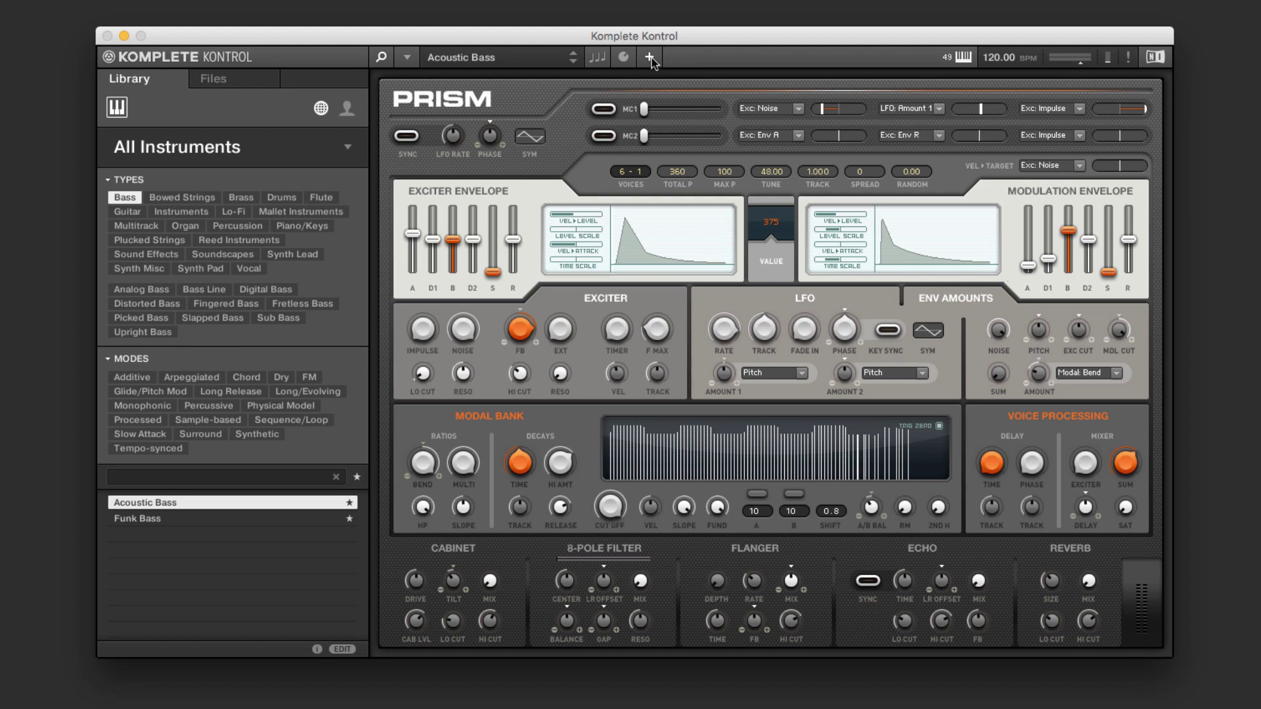
# Collapse Prism to compact view and set the Mixer Flanger parameter to 0.68.
pyautogui.click(649, 58)
pyautogui.click(624, 58)
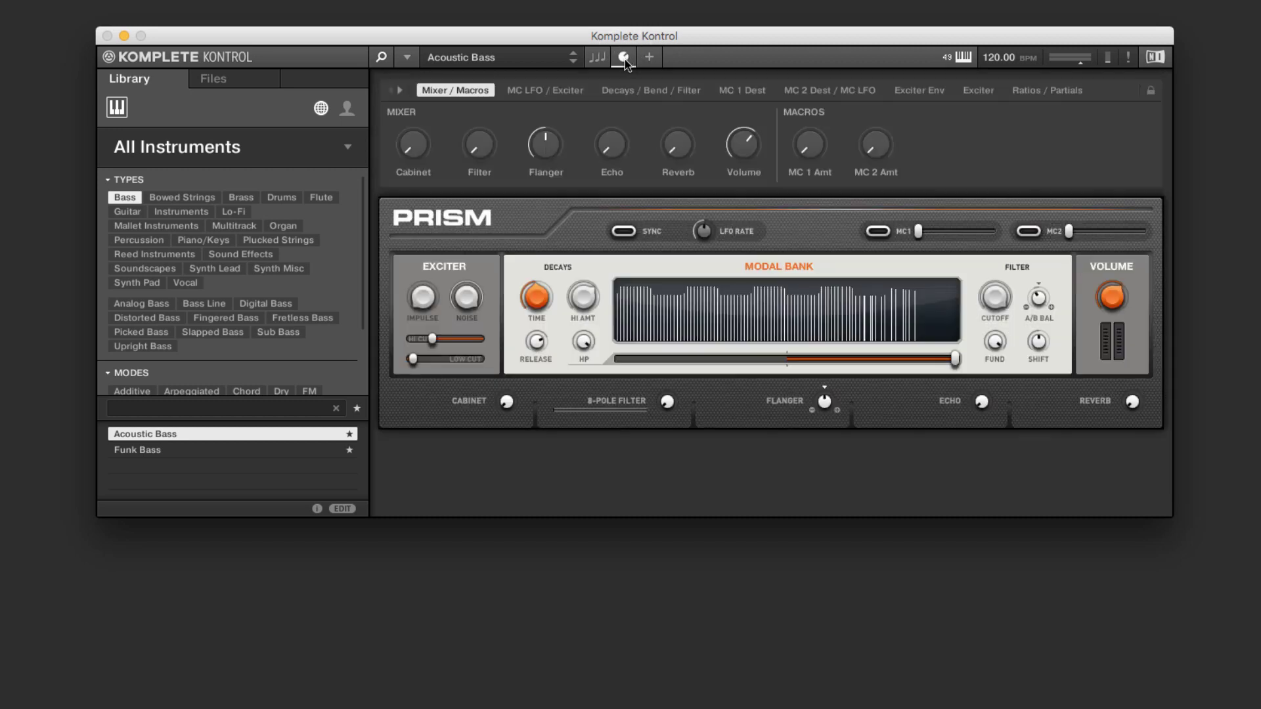
pyautogui.moveTo(410, 153)
pyautogui.moveTo(545, 144); pyautogui.dragTo(545, 140)
# Browse the parameter pages and banks, ending on the Exciter Env page.
pyautogui.click(545, 90)
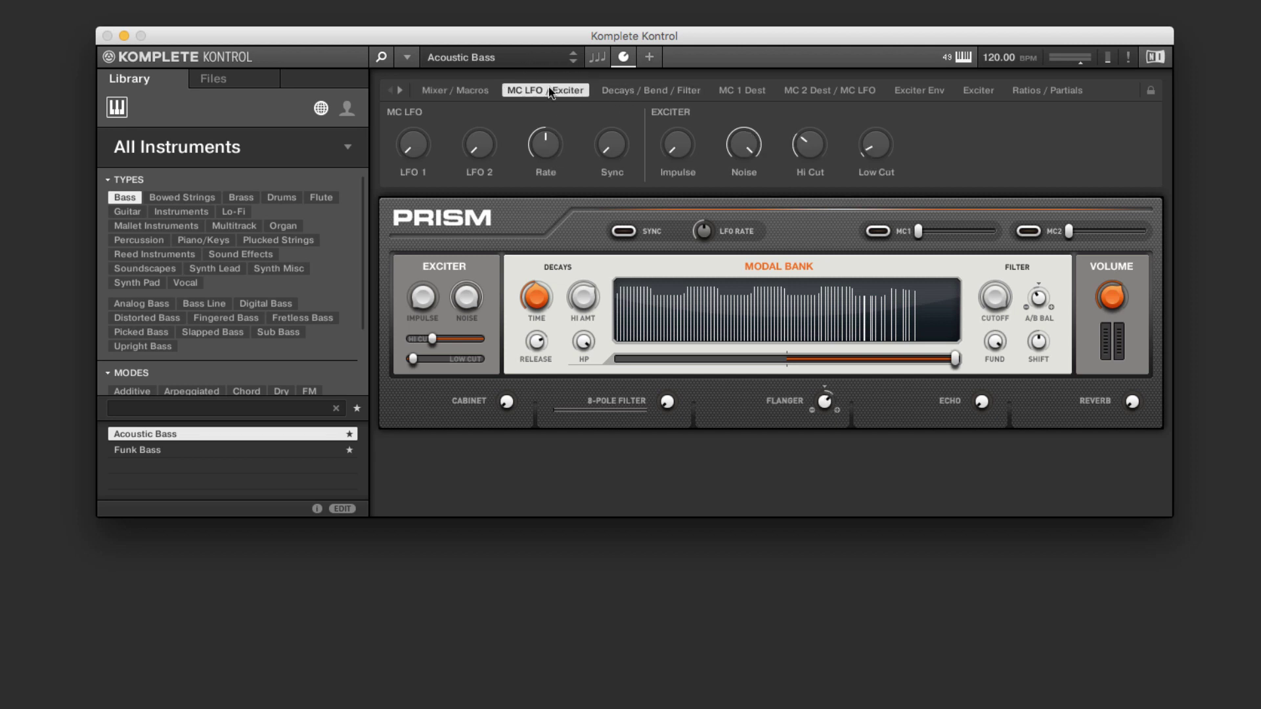
pyautogui.click(650, 90)
pyautogui.click(753, 90)
pyautogui.click(833, 90)
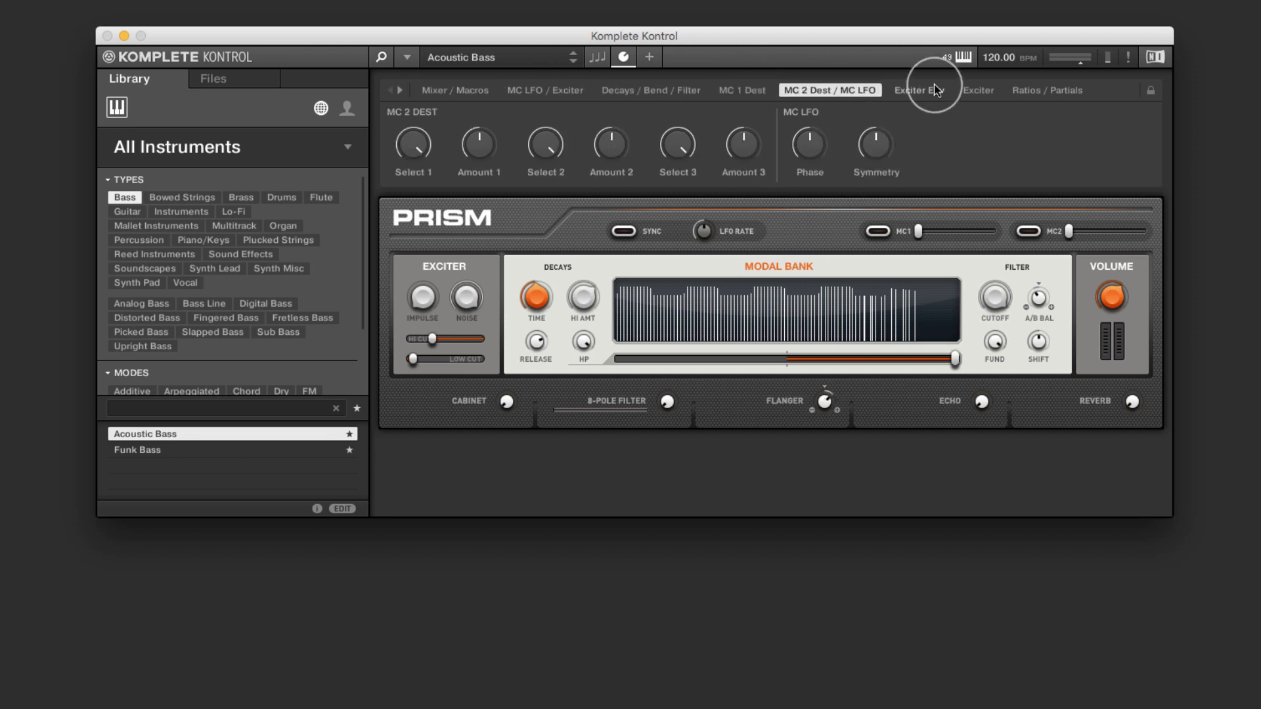
pyautogui.click(922, 89)
pyautogui.click(401, 91)
pyautogui.click(392, 90)
pyautogui.click(401, 91)
pyautogui.click(392, 91)
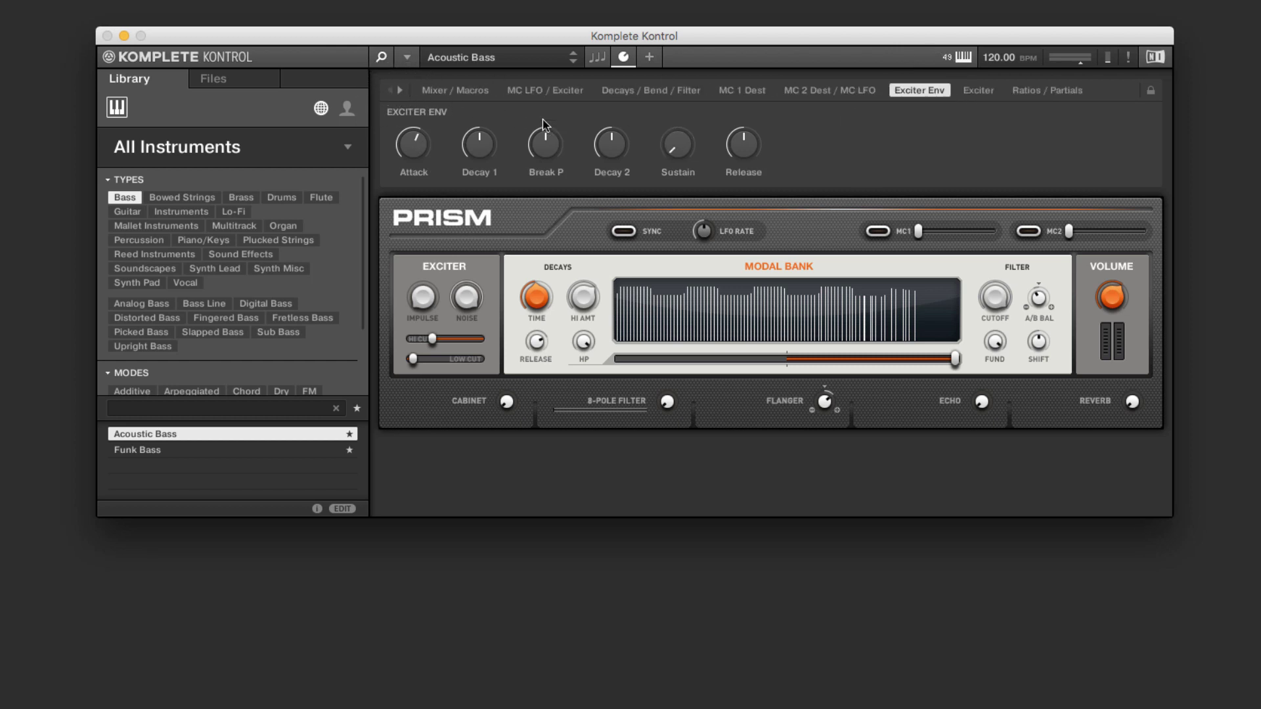
# Toggle the parameter lock, briefly expand Prism's editor, then hide the parameter pages.
pyautogui.click(1150, 92)
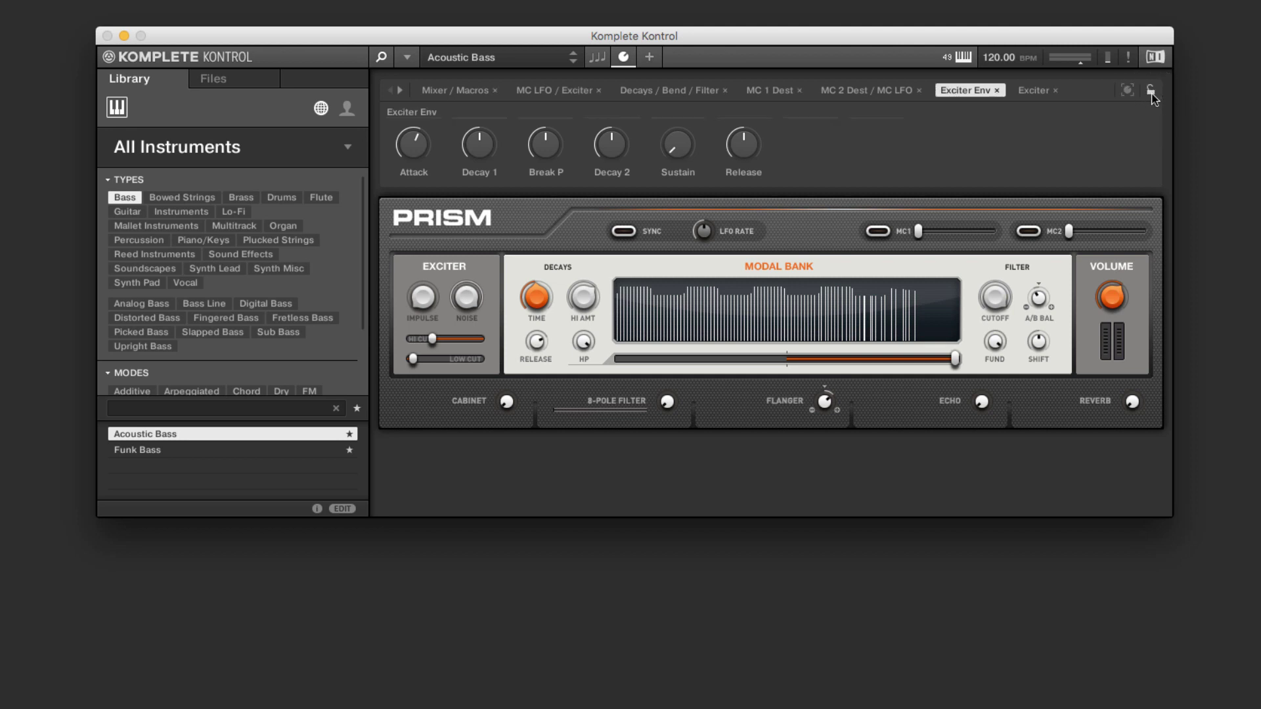
pyautogui.click(1151, 93)
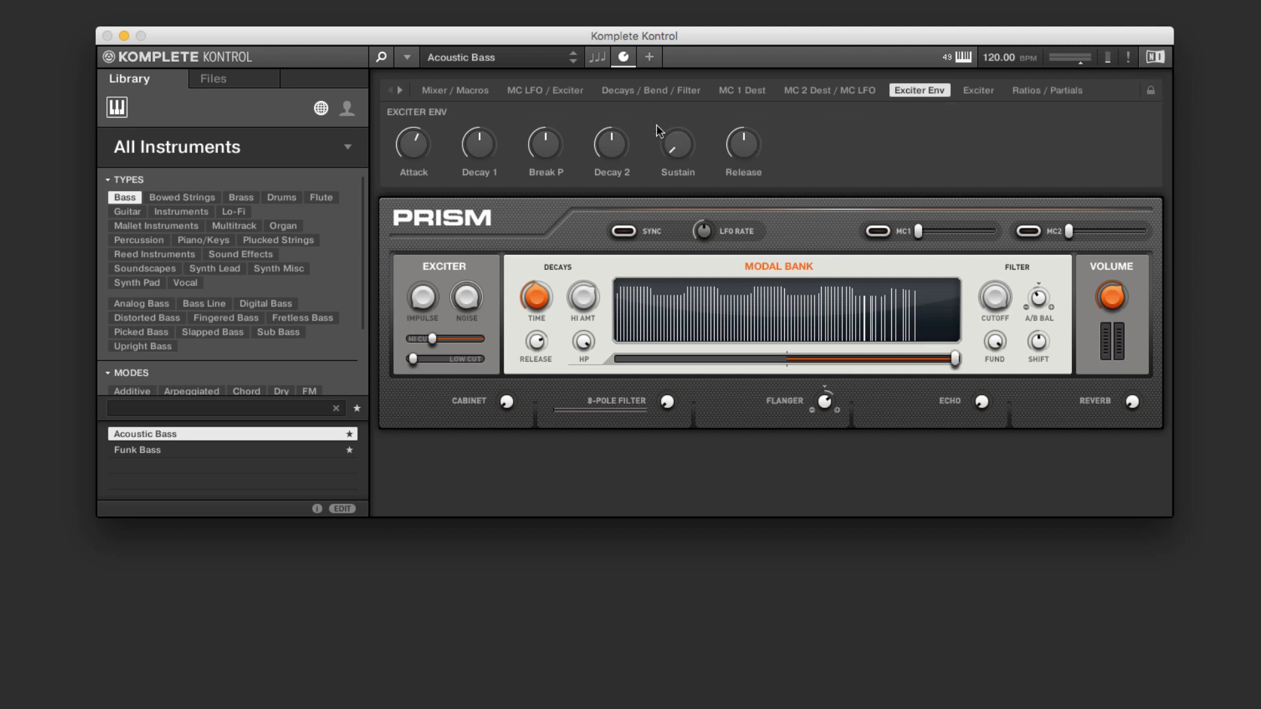
pyautogui.click(648, 58)
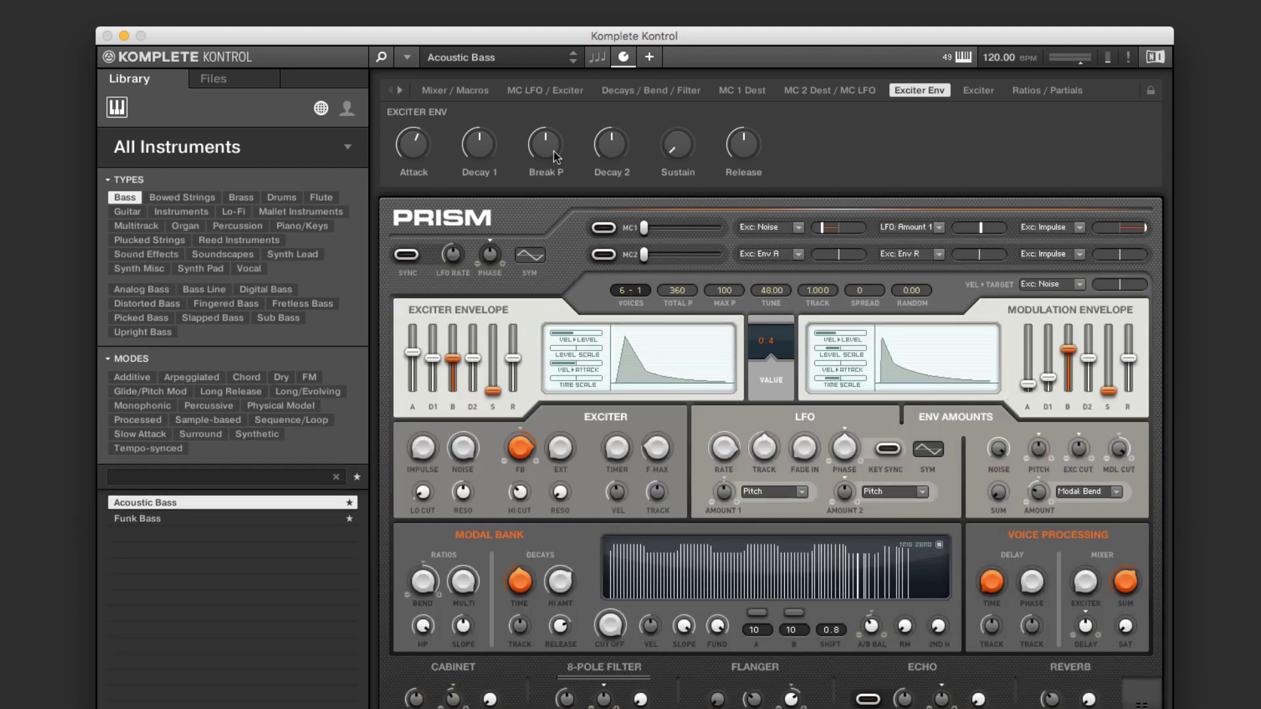
pyautogui.click(650, 58)
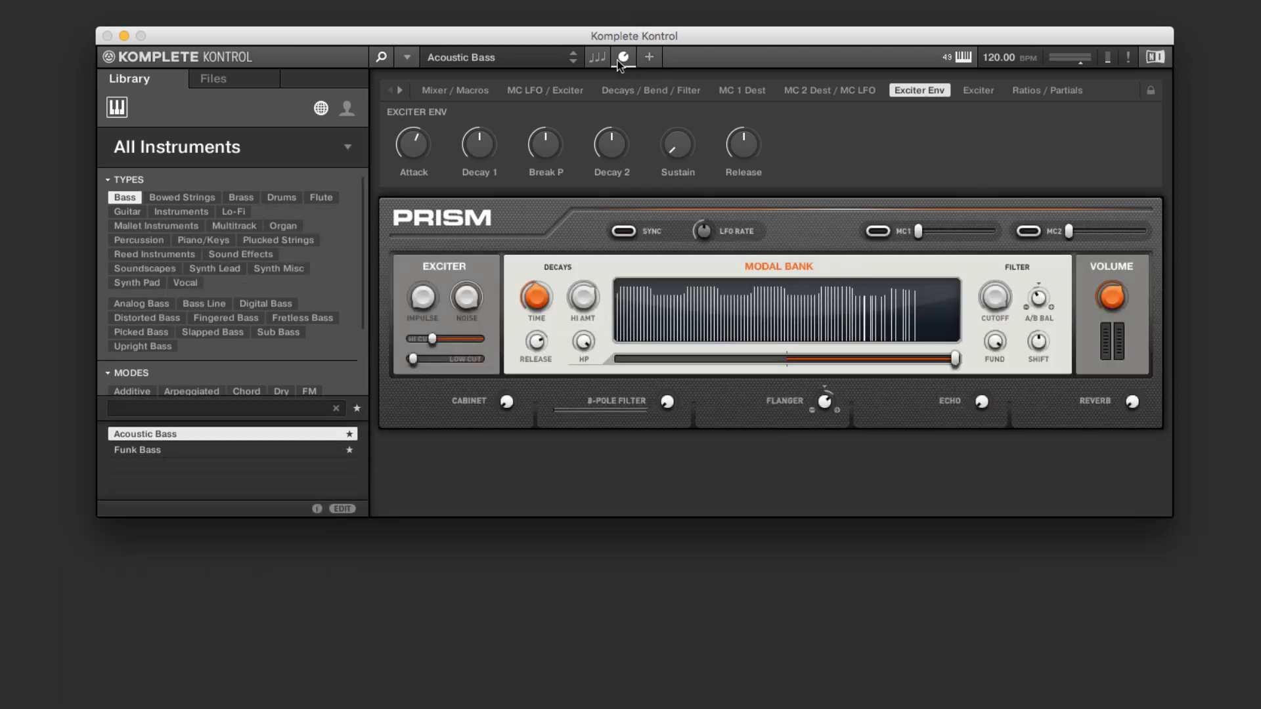
pyautogui.click(622, 57)
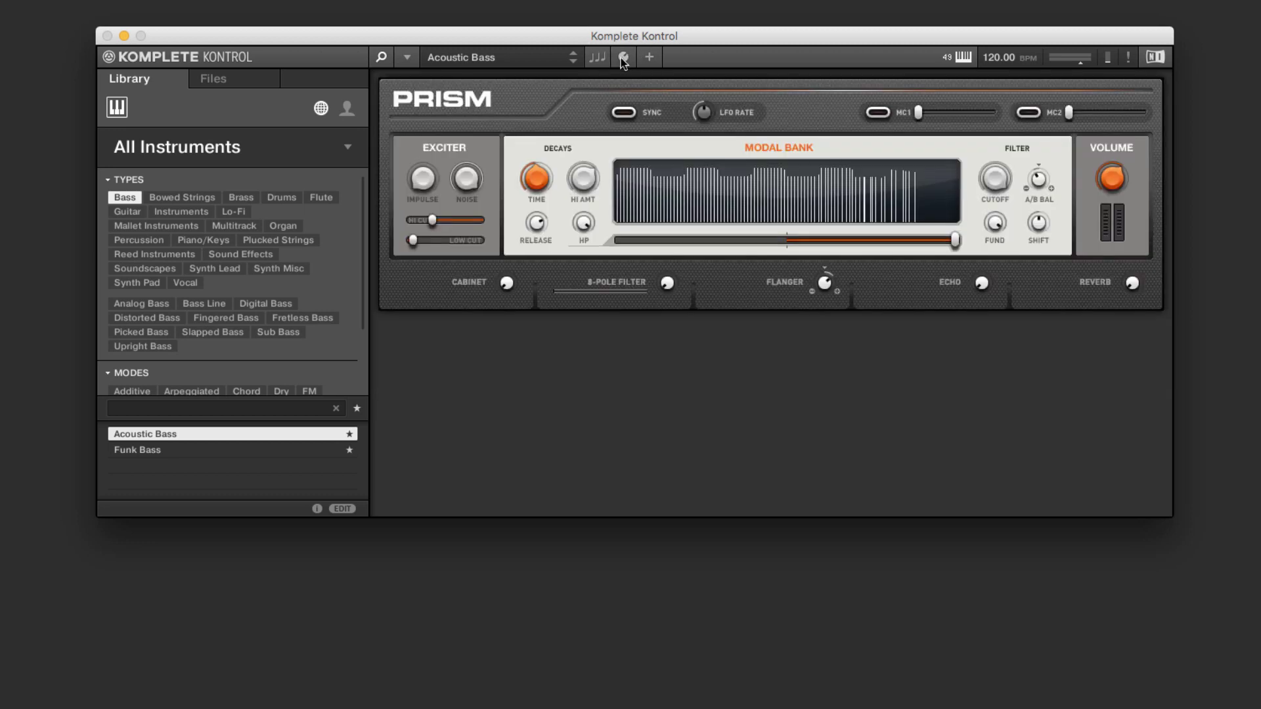
# Open the Perform view, enable Scale, and browse the Arp and Touch Strip pages.
pyautogui.click(597, 57)
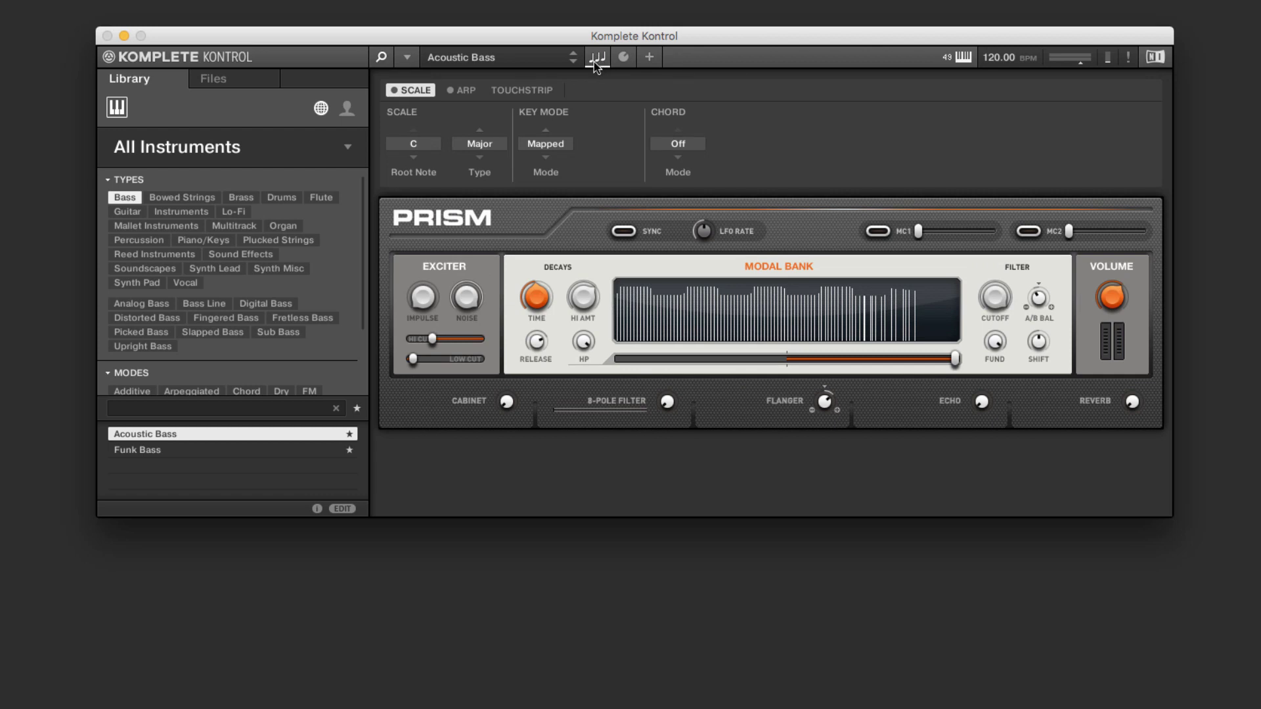
pyautogui.click(393, 89)
pyautogui.click(459, 90)
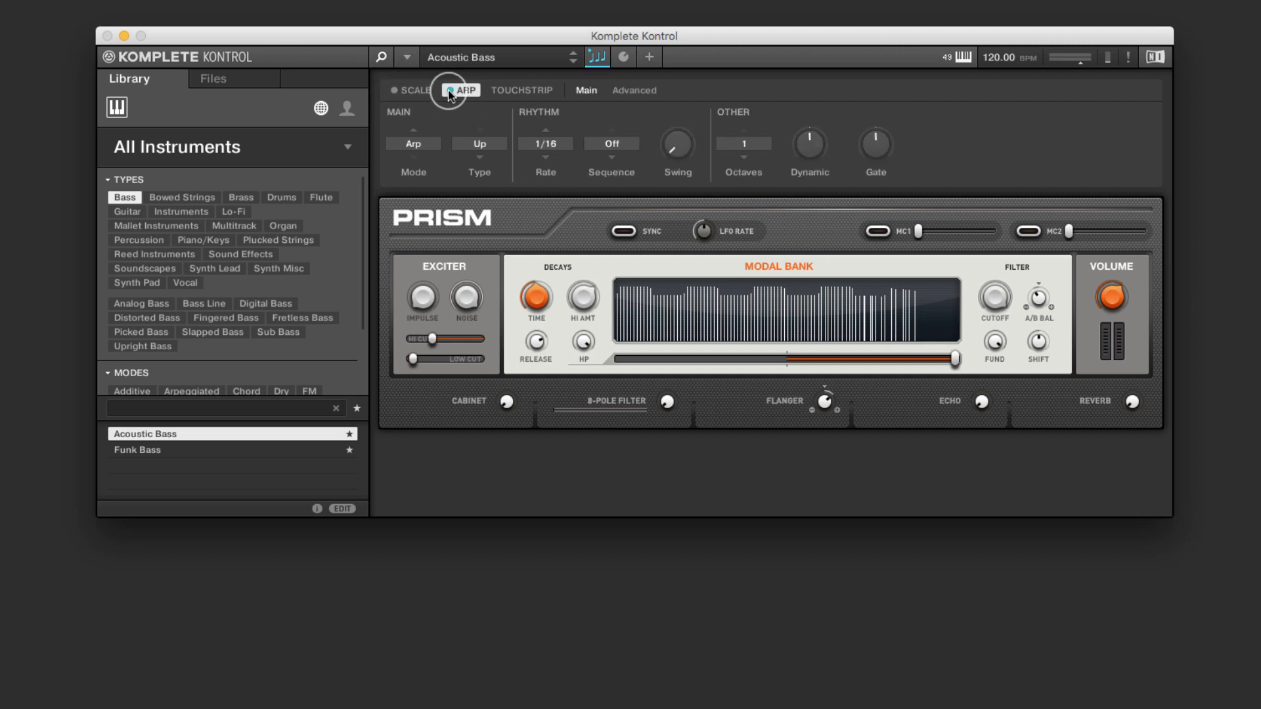
pyautogui.click(515, 90)
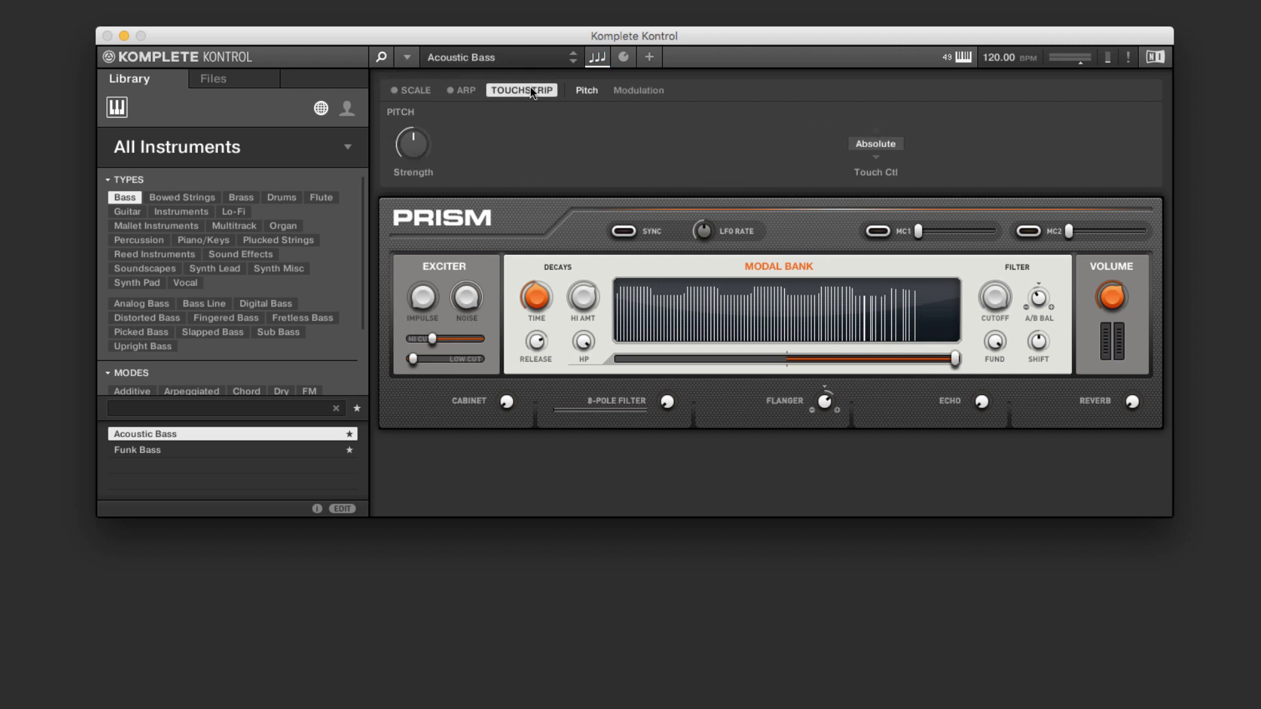
pyautogui.click(581, 89)
pyautogui.click(638, 90)
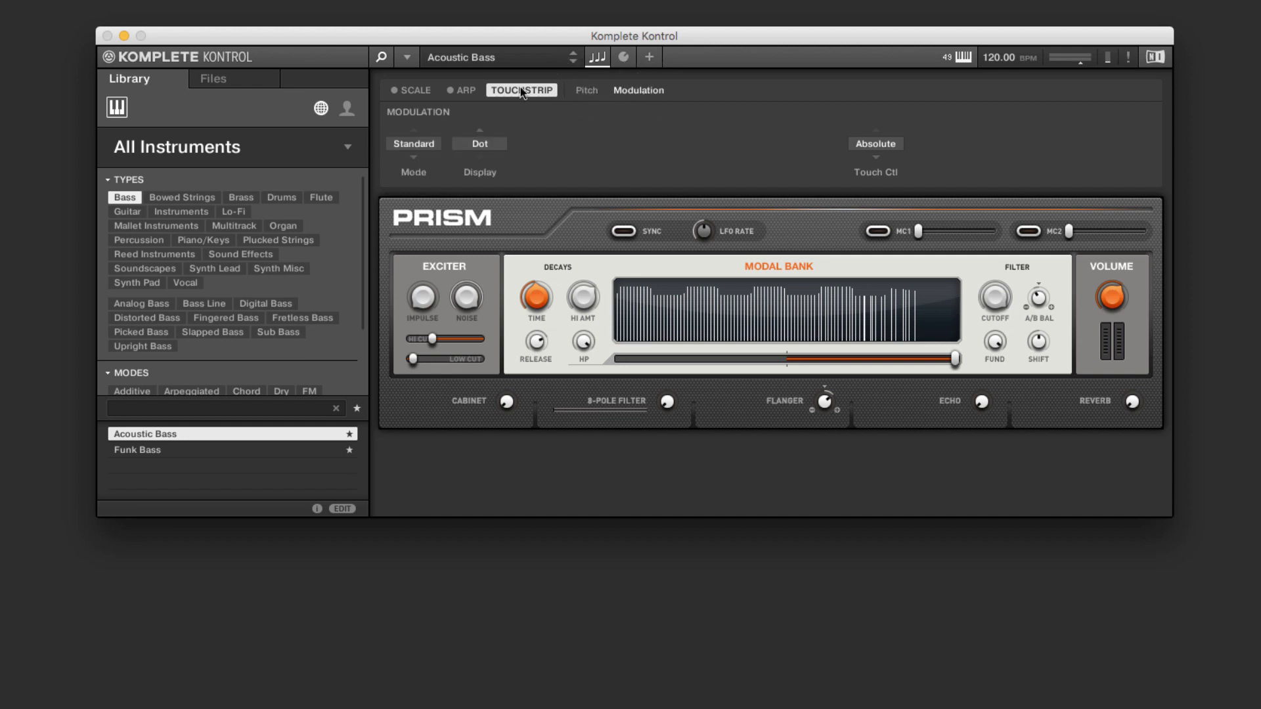
pyautogui.click(415, 90)
# Switch on Scale and the arpeggiator and show the arpeggiator's Main settings.
pyautogui.click(393, 90)
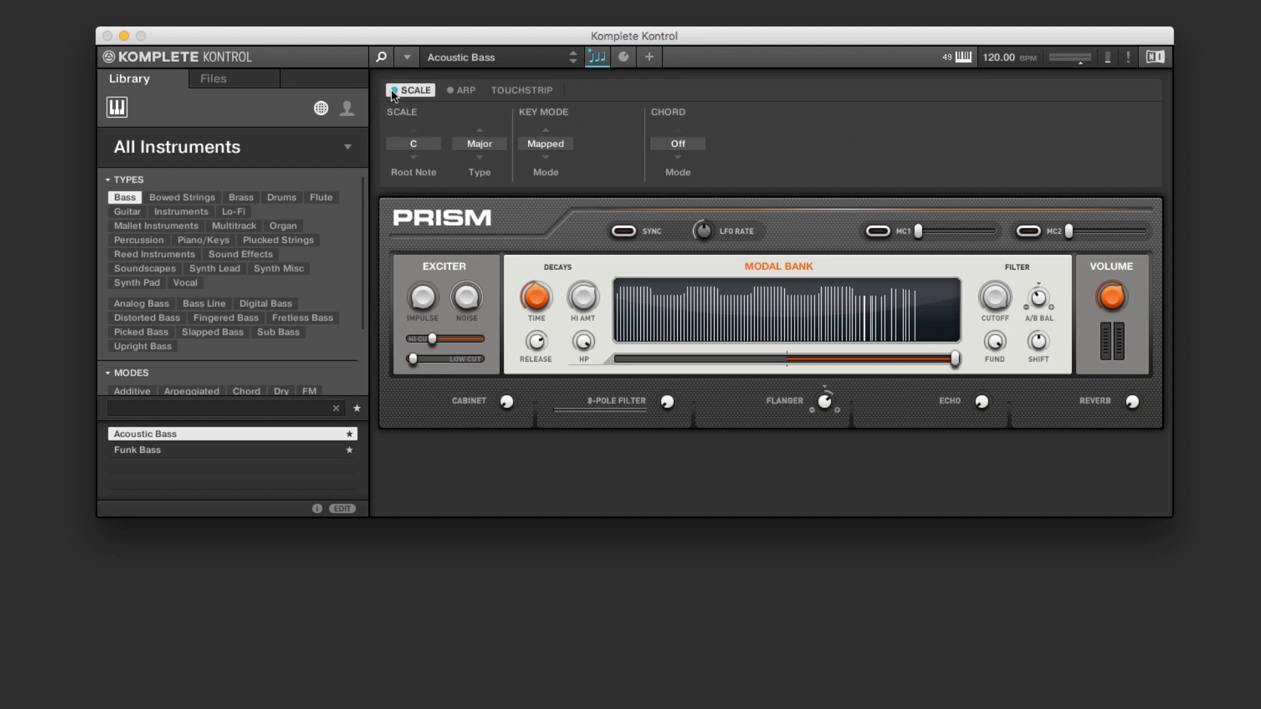
pyautogui.click(449, 91)
pyautogui.click(460, 90)
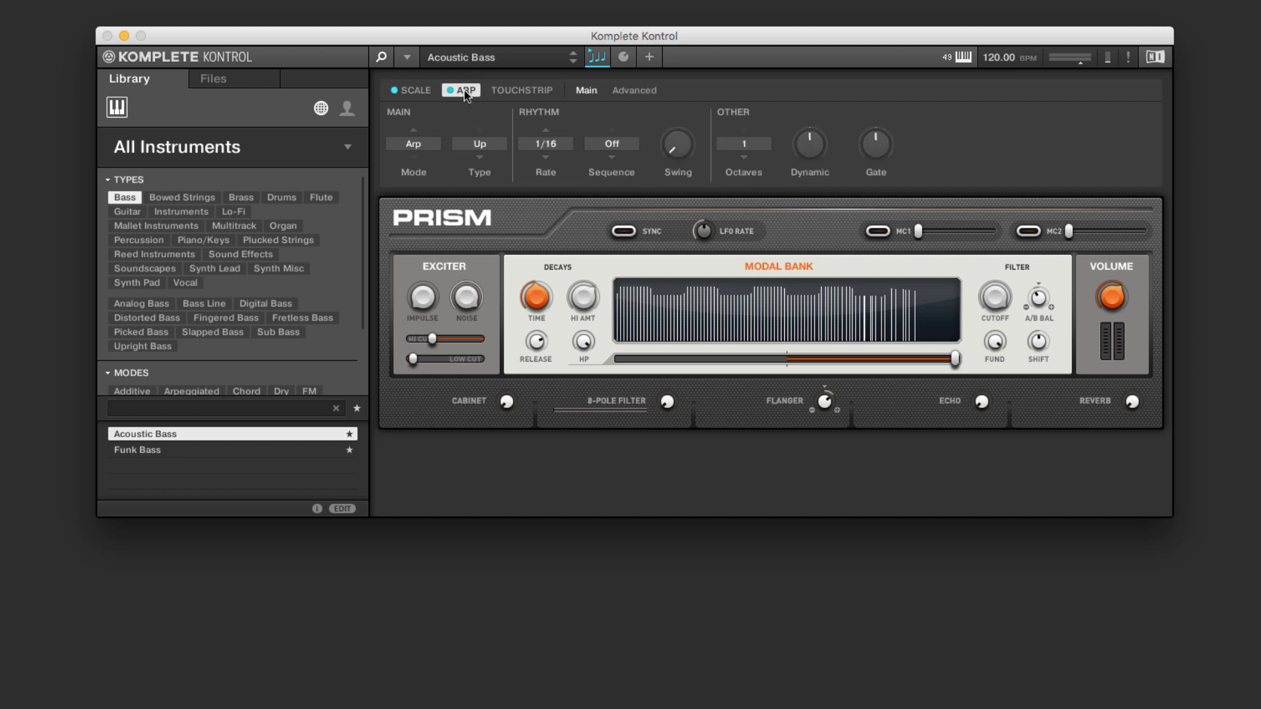
pyautogui.click(600, 59)
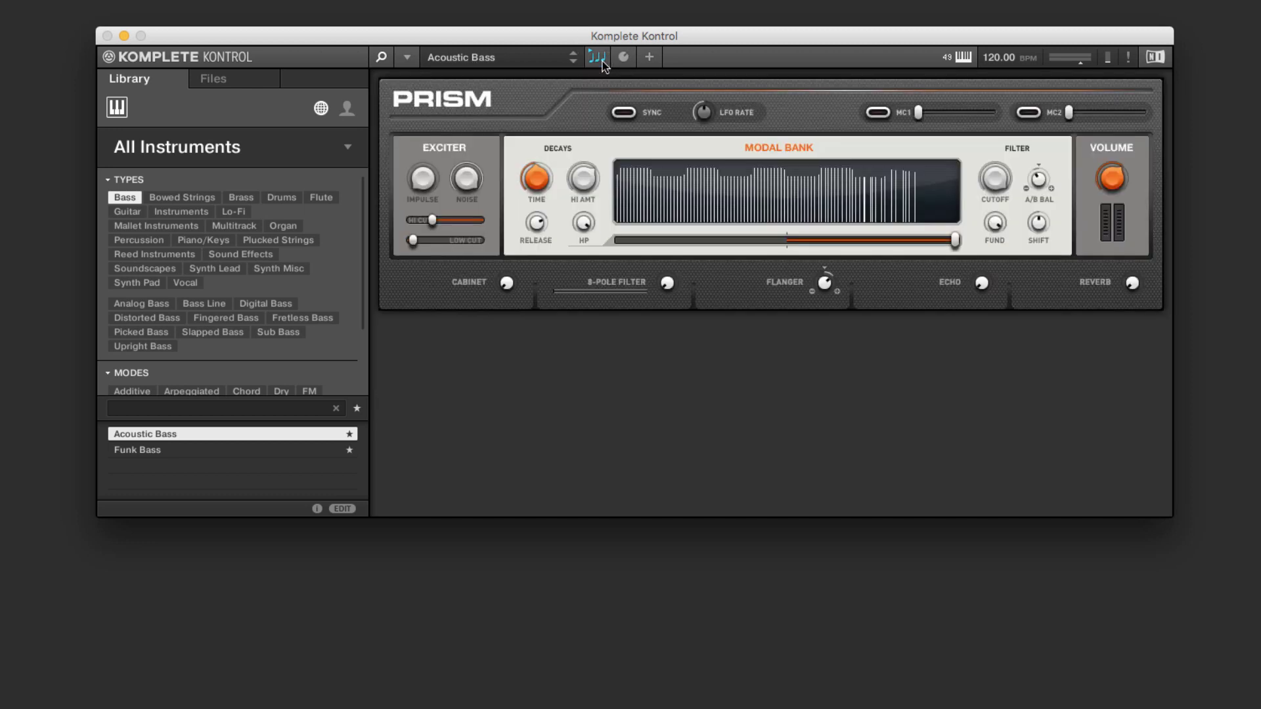
pyautogui.click(597, 61)
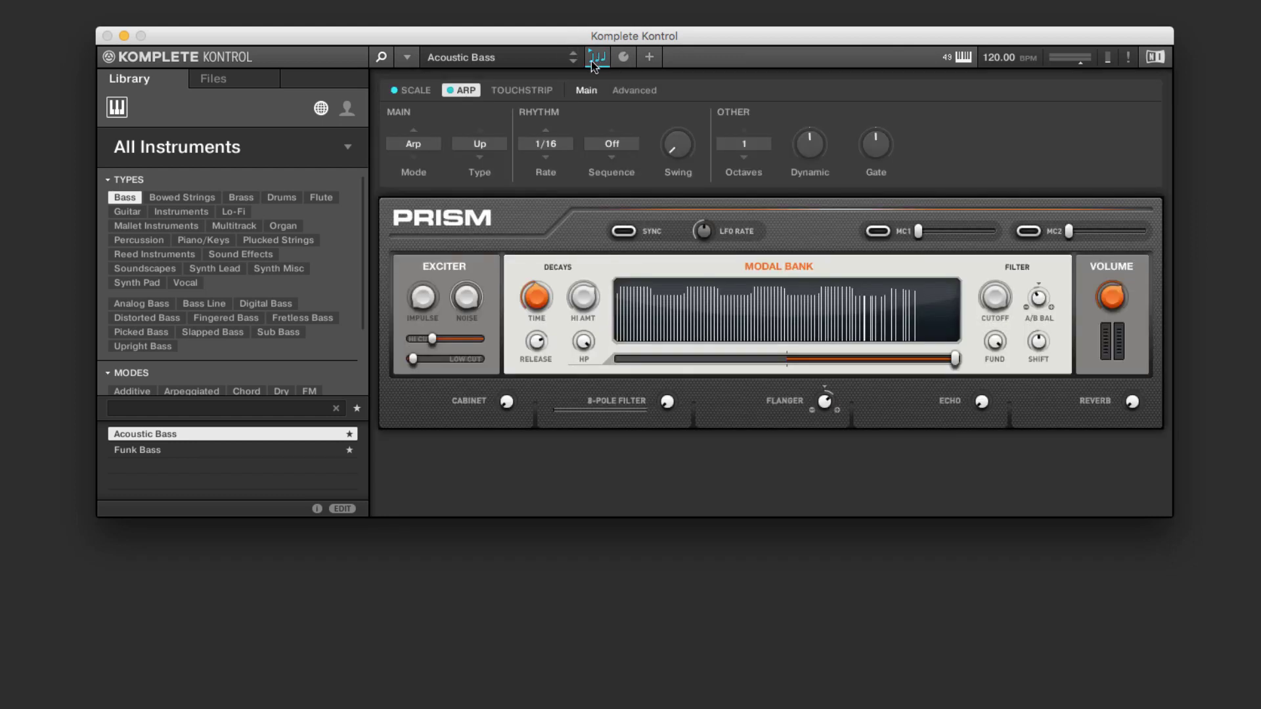
pyautogui.click(448, 91)
pyautogui.click(395, 91)
# Keep Arp mode, Up direction and sequence Off, and set swing to 56.0 %.
pyautogui.click(431, 143)
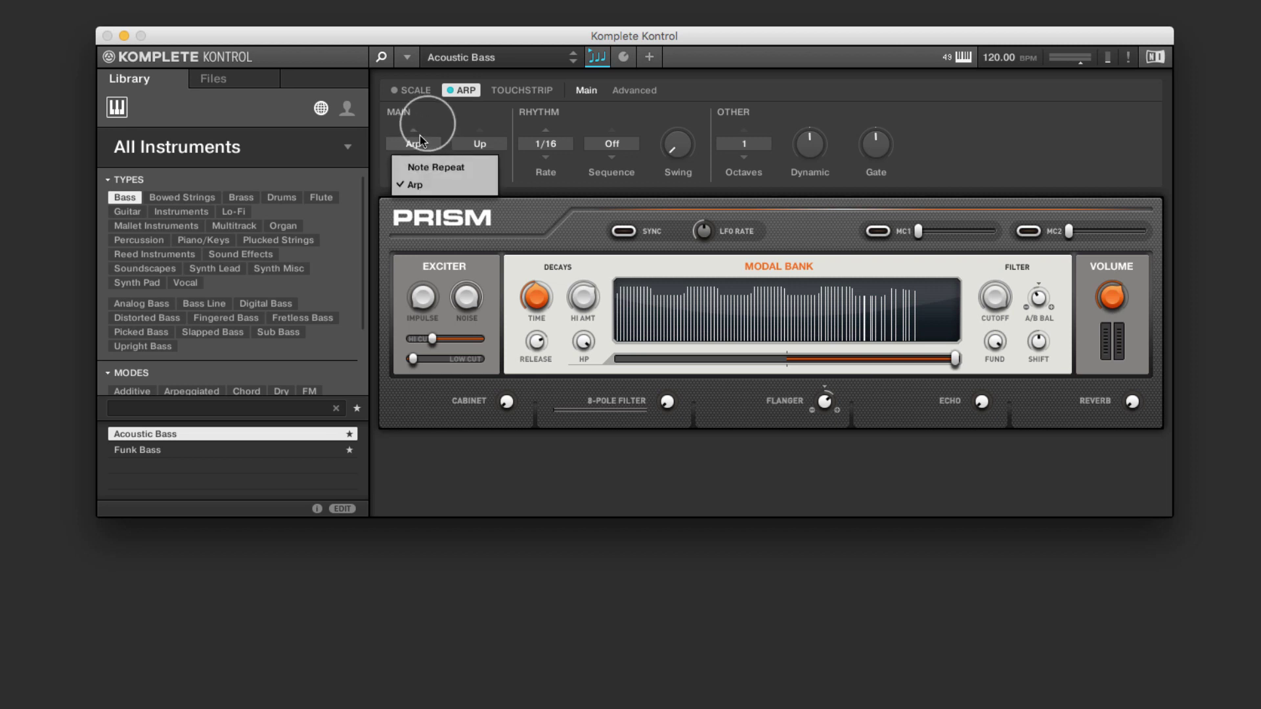
pyautogui.click(419, 140)
pyautogui.click(477, 144)
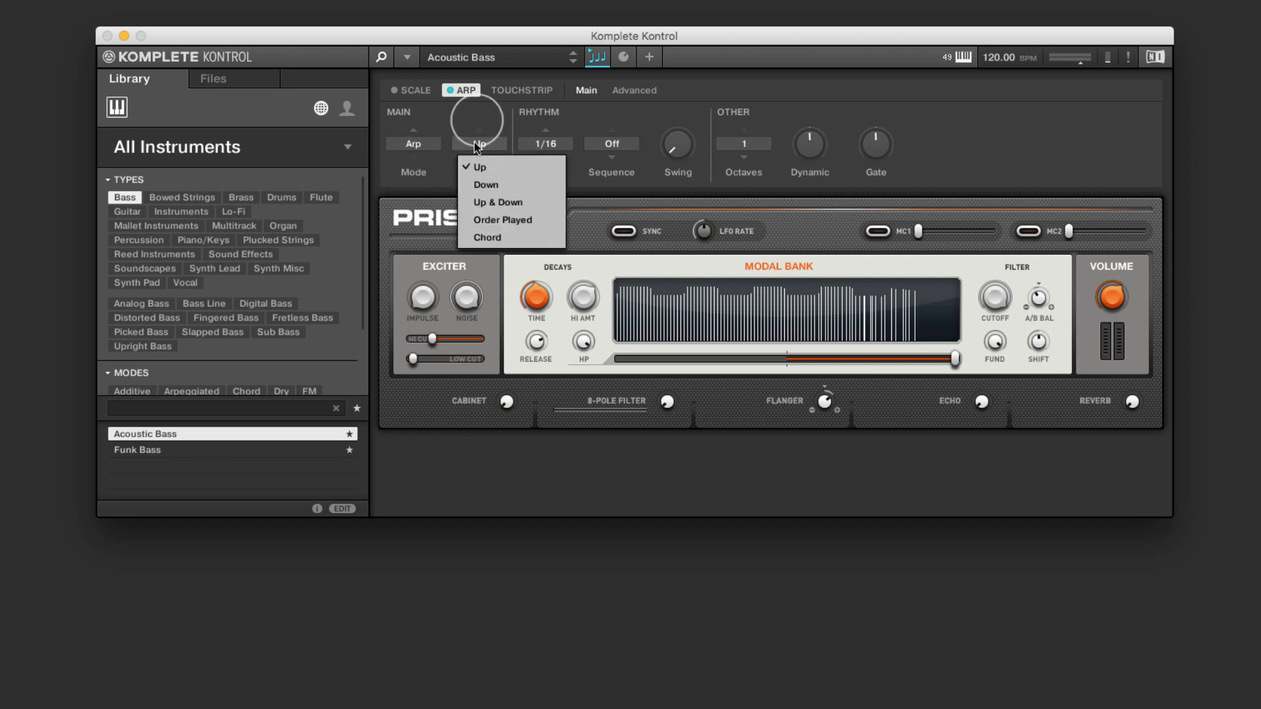
pyautogui.click(494, 127)
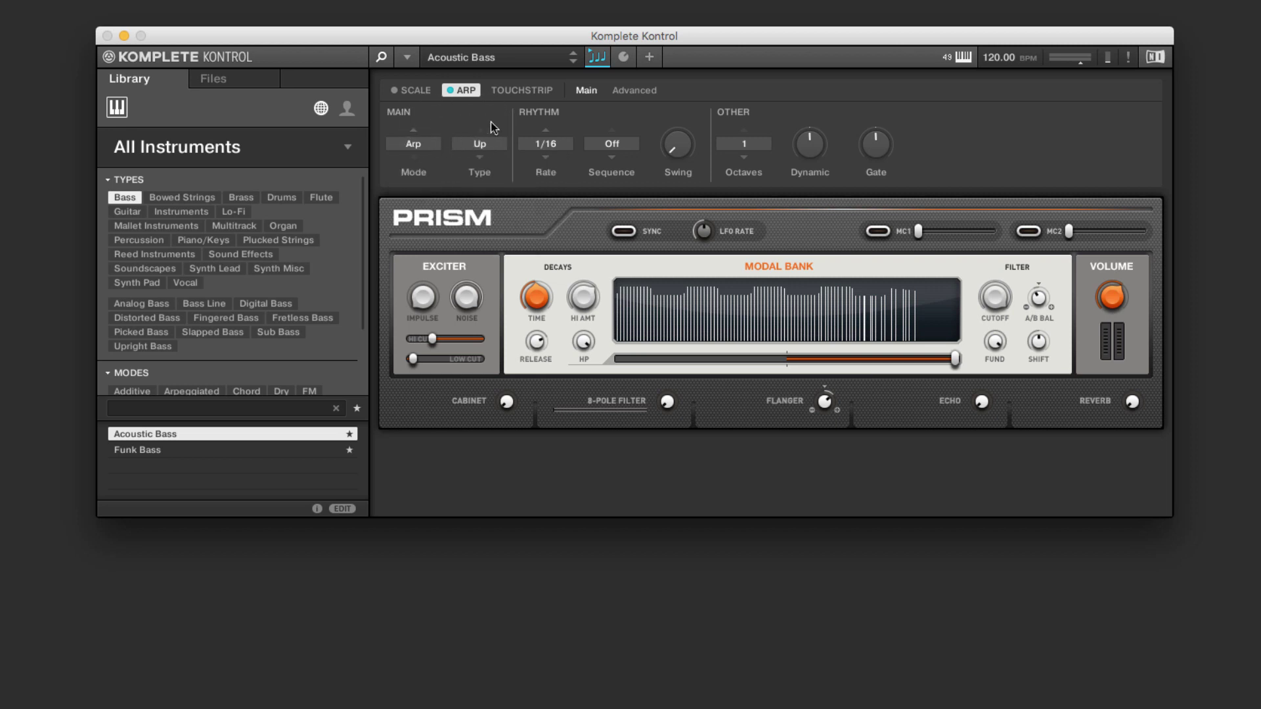
pyautogui.click(616, 143)
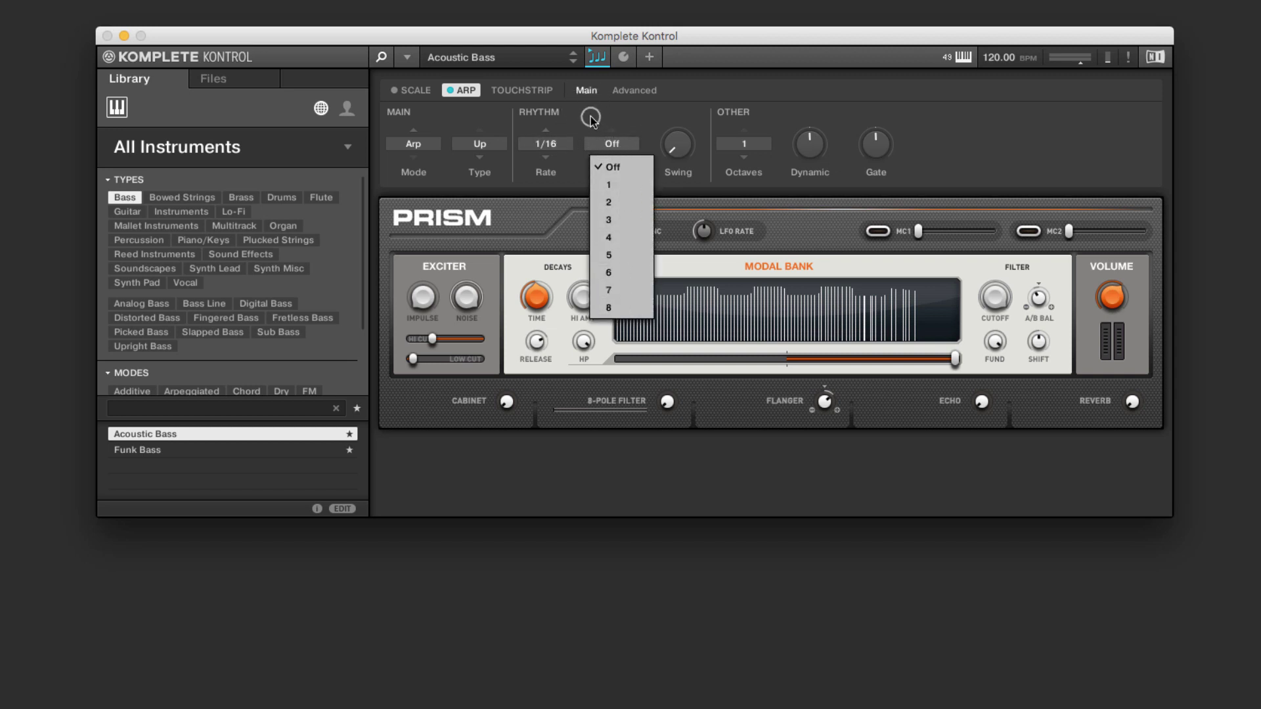
pyautogui.click(604, 160)
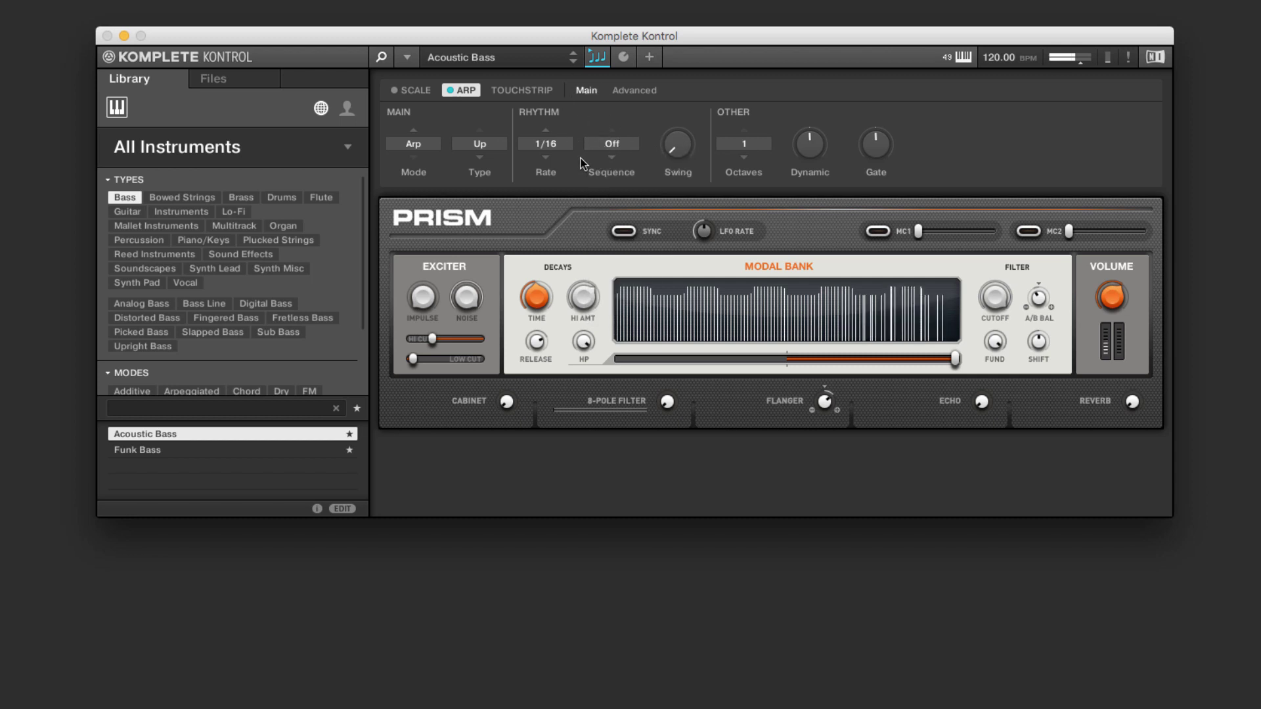
pyautogui.moveTo(677, 144)
pyautogui.mouseDown()
pyautogui.moveTo(677, 105)
pyautogui.moveTo(674, 153)
pyautogui.mouseUp()
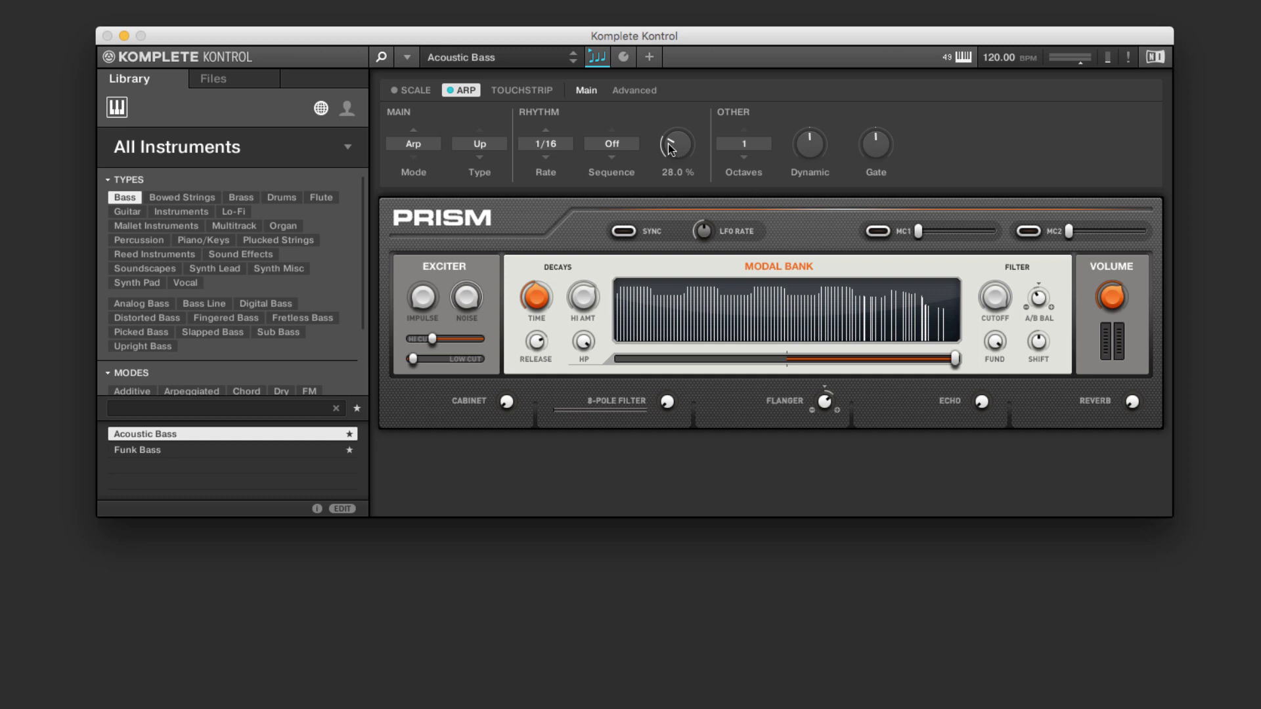
# Set octaves to 2, Dynamic to 82.4 %, lower the Gate, then switch the arpeggiator off.
pyautogui.click(739, 144)
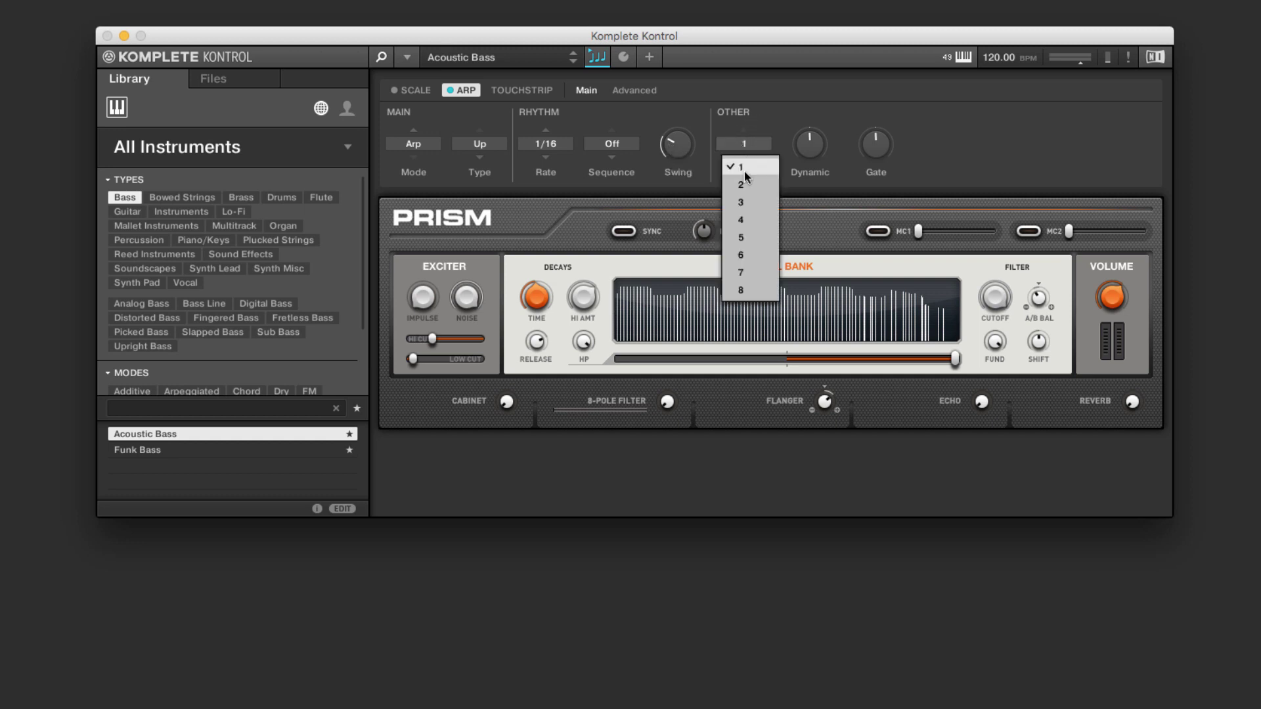
pyautogui.click(743, 183)
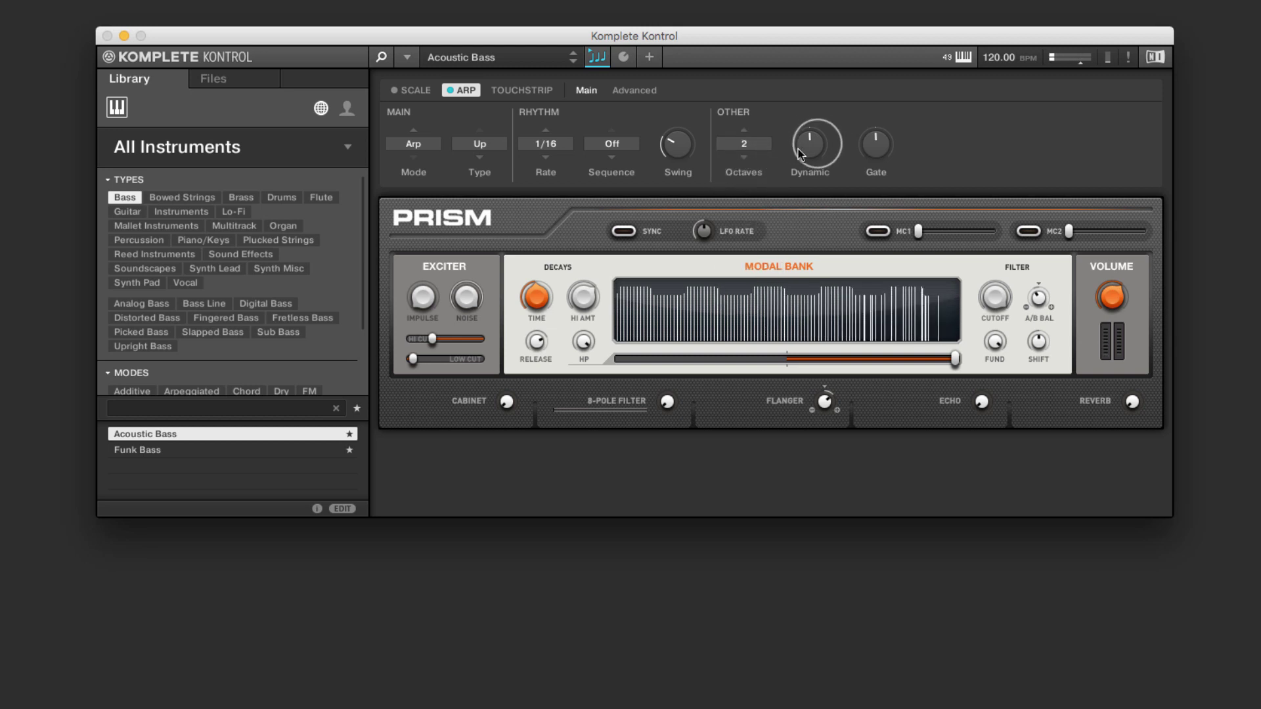
pyautogui.moveTo(808, 144)
pyautogui.mouseDown()
pyautogui.moveTo(809, 169)
pyautogui.moveTo(809, 122)
pyautogui.mouseUp()
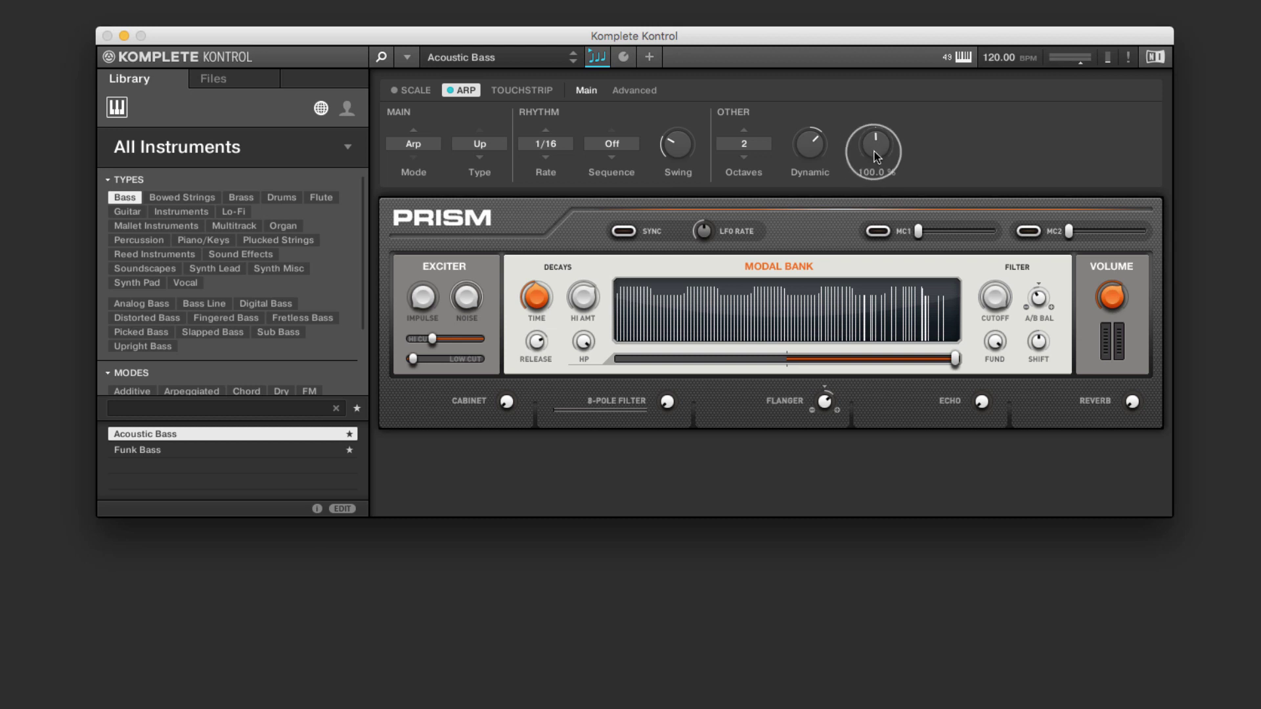
pyautogui.moveTo(876, 156); pyautogui.dragTo(875, 156)
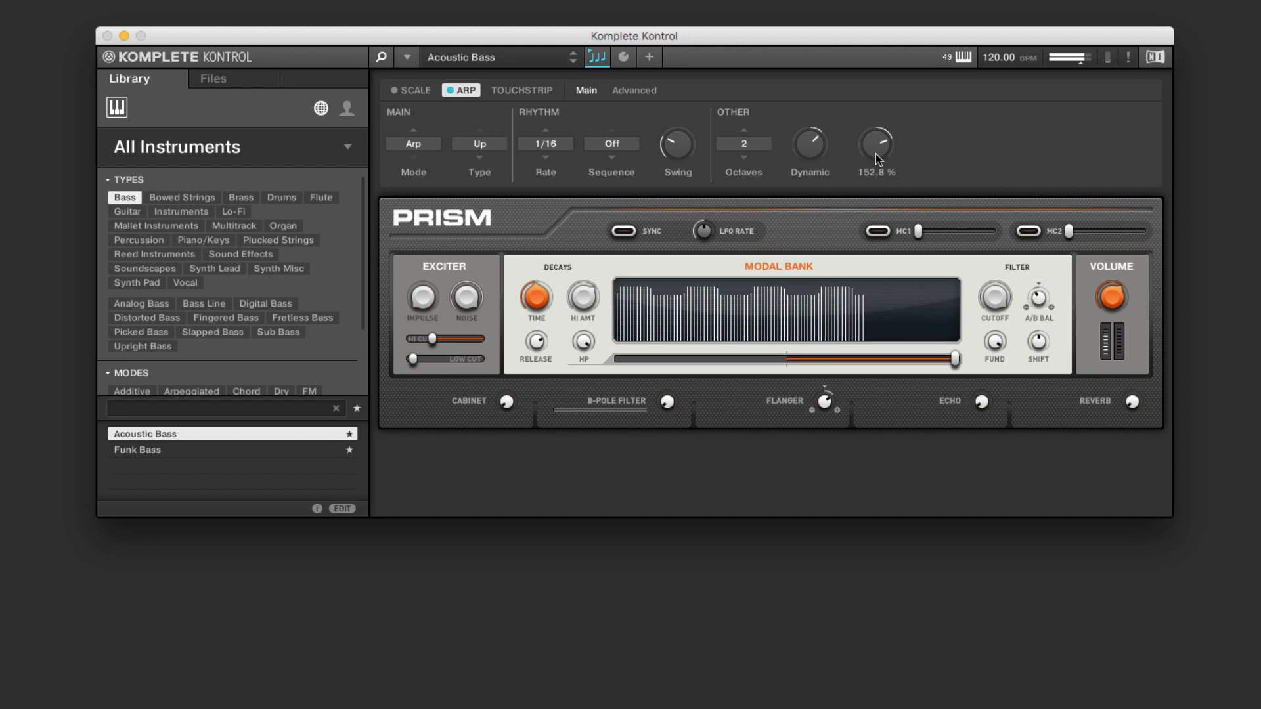
pyautogui.moveTo(875, 158)
pyautogui.mouseDown()
pyautogui.moveTo(875, 197)
pyautogui.moveTo(874, 154)
pyautogui.mouseUp()
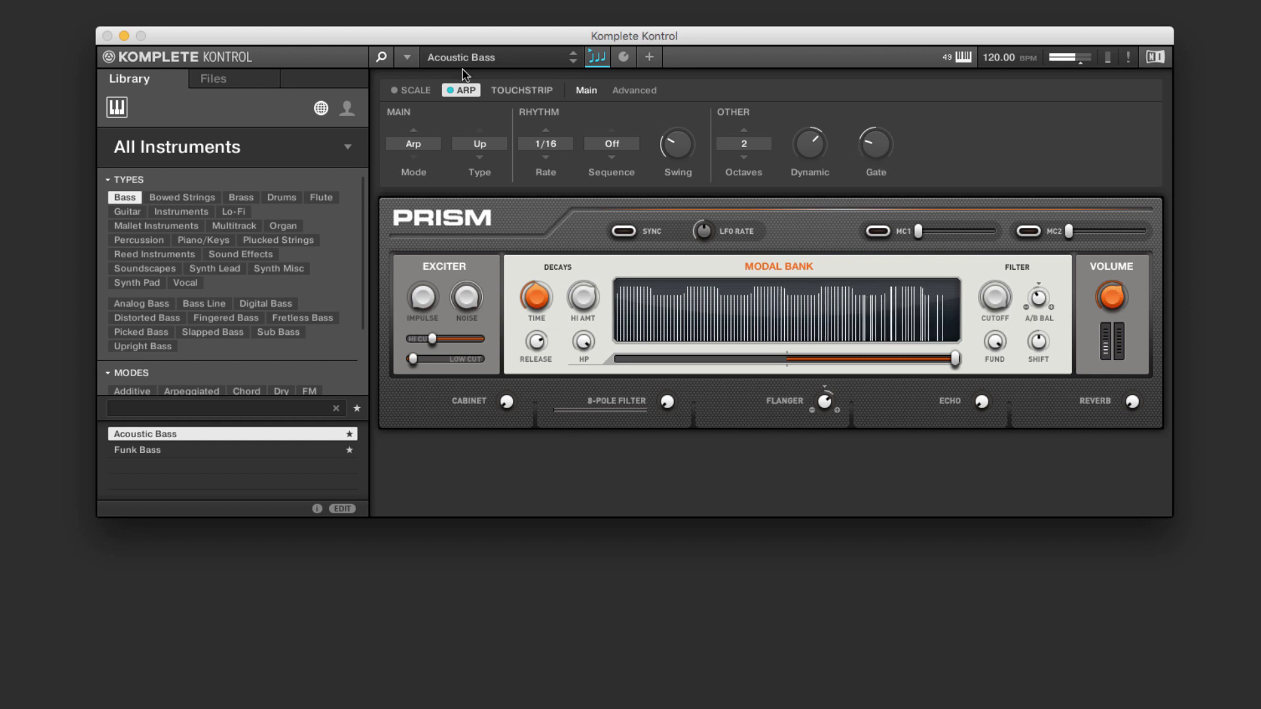
pyautogui.click(463, 90)
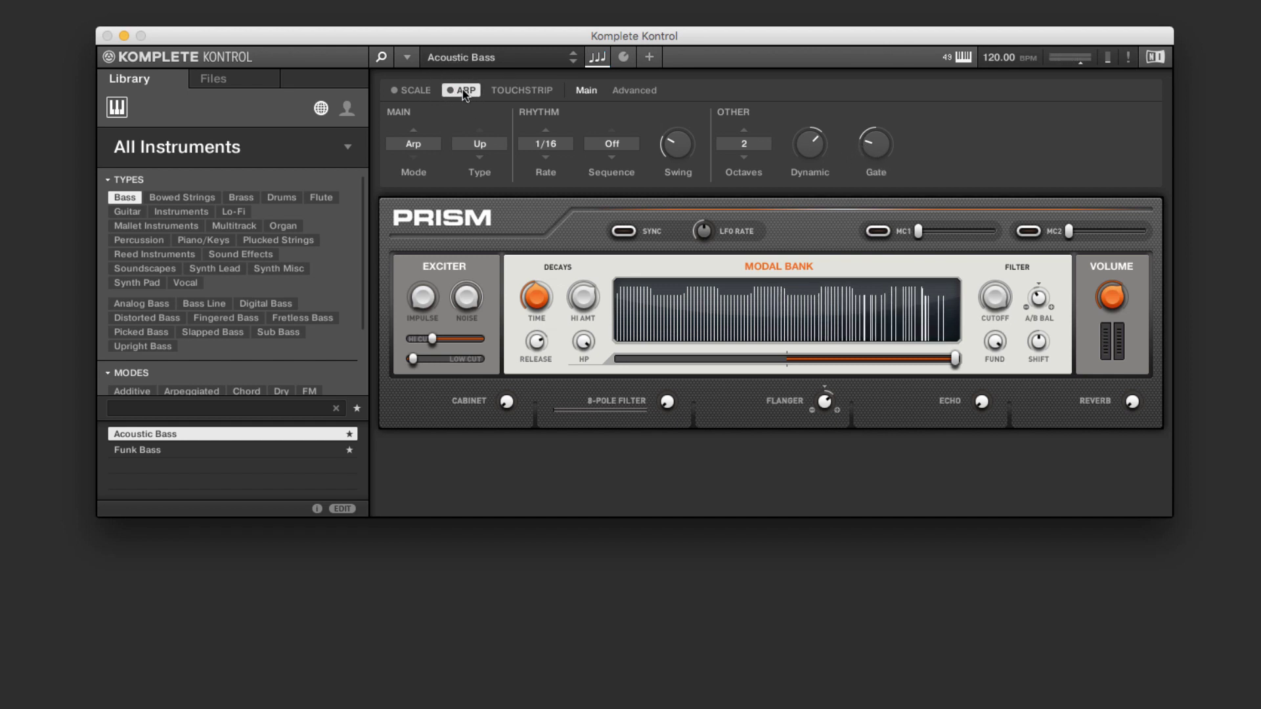
# Set the scale to root C, Minor Pentatonic, chords Off, then turn Scale off and close the panel.
pyautogui.click(404, 89)
pyautogui.click(396, 90)
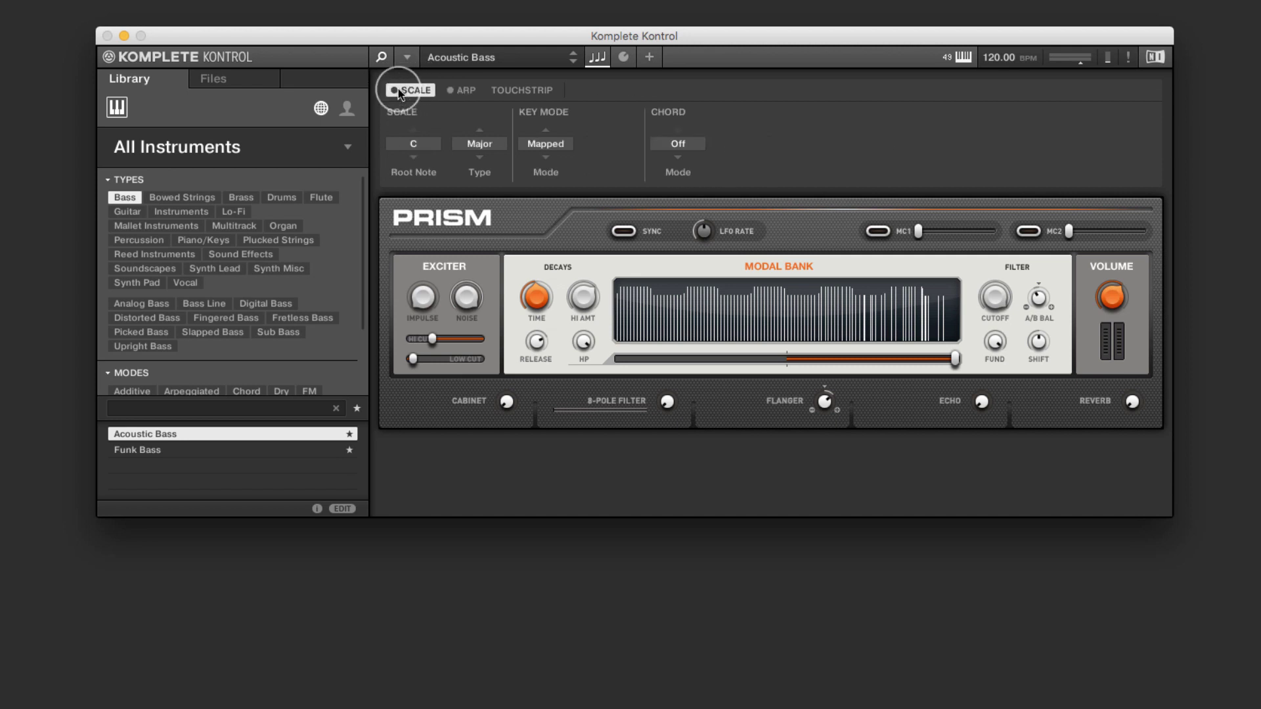
pyautogui.click(413, 144)
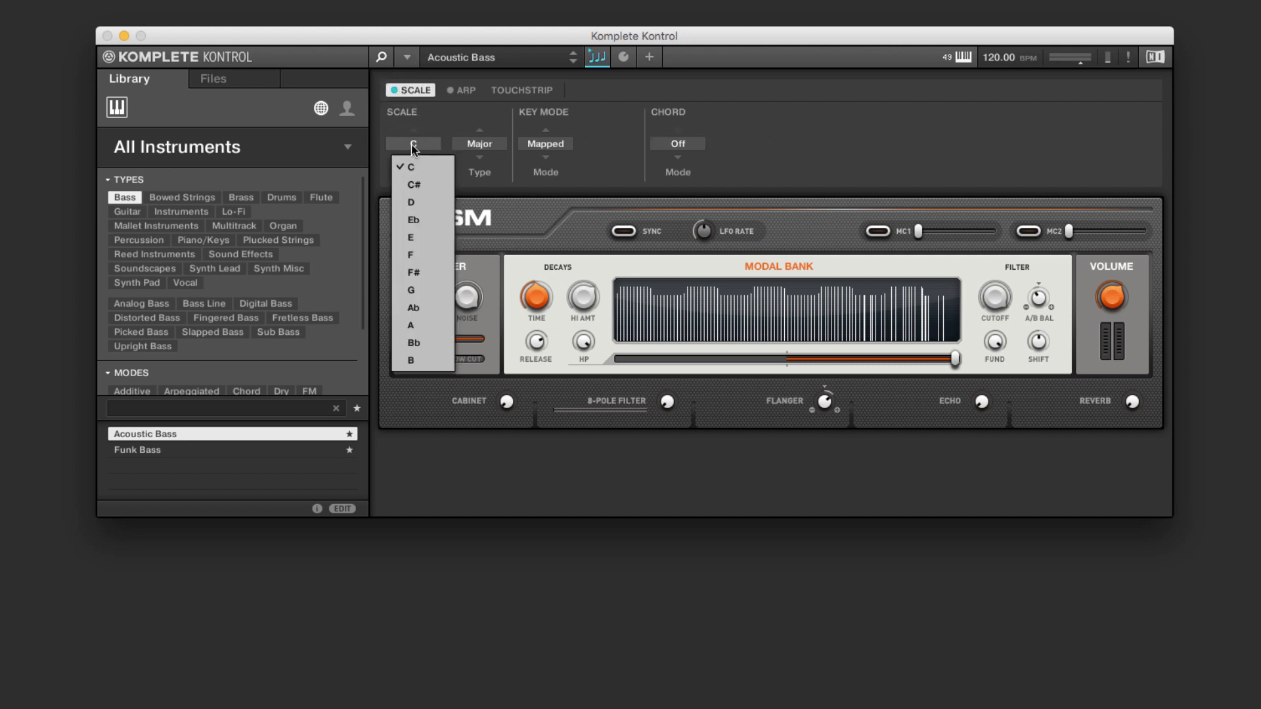
pyautogui.click(444, 119)
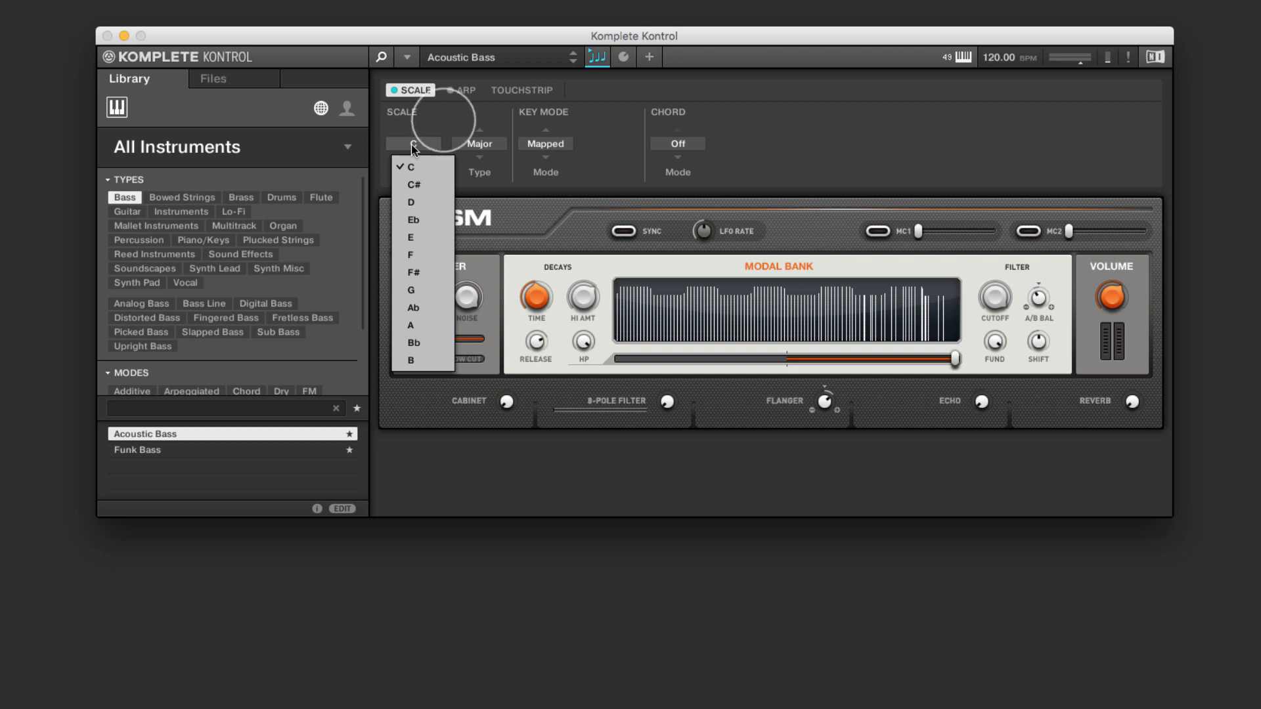
pyautogui.click(472, 145)
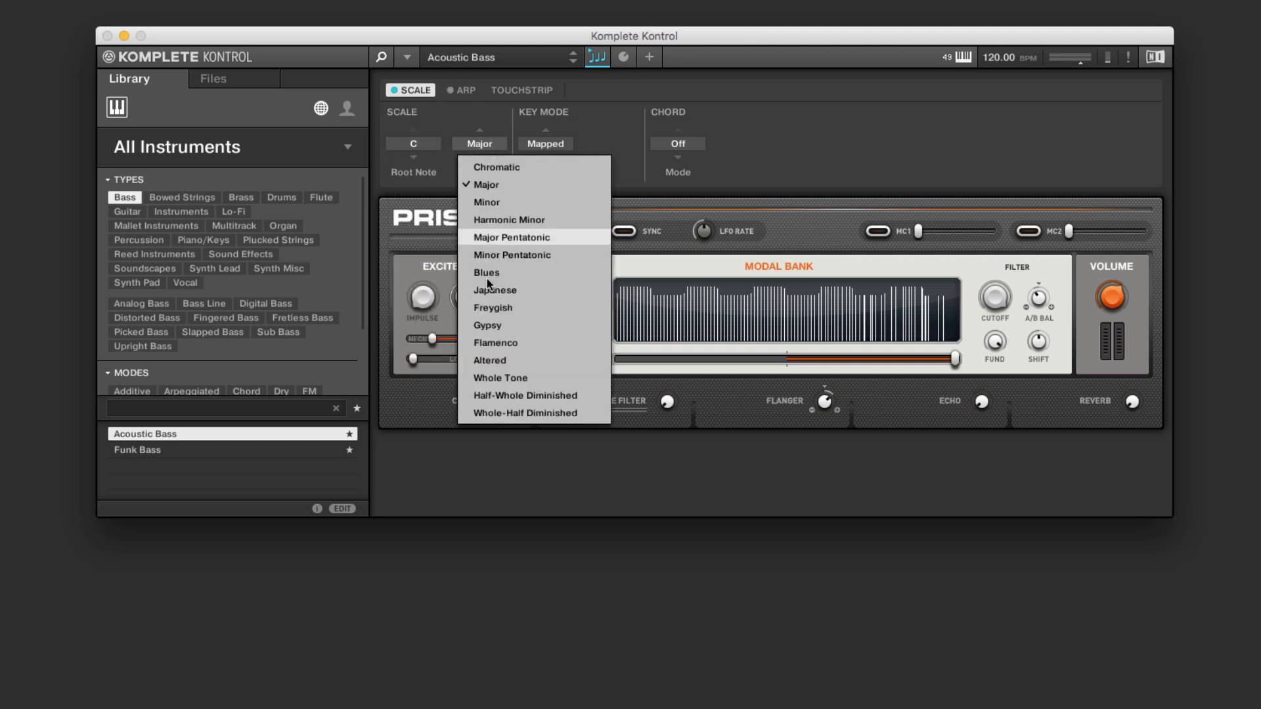
pyautogui.click(516, 261)
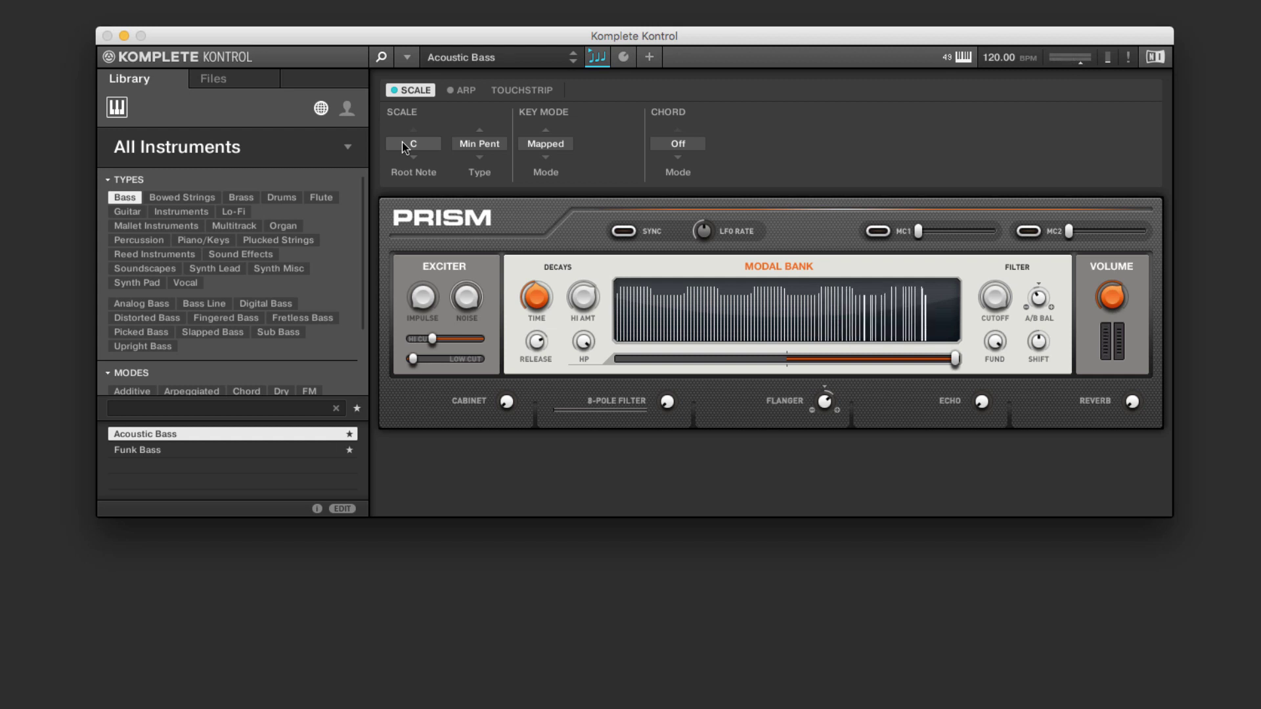
pyautogui.click(683, 146)
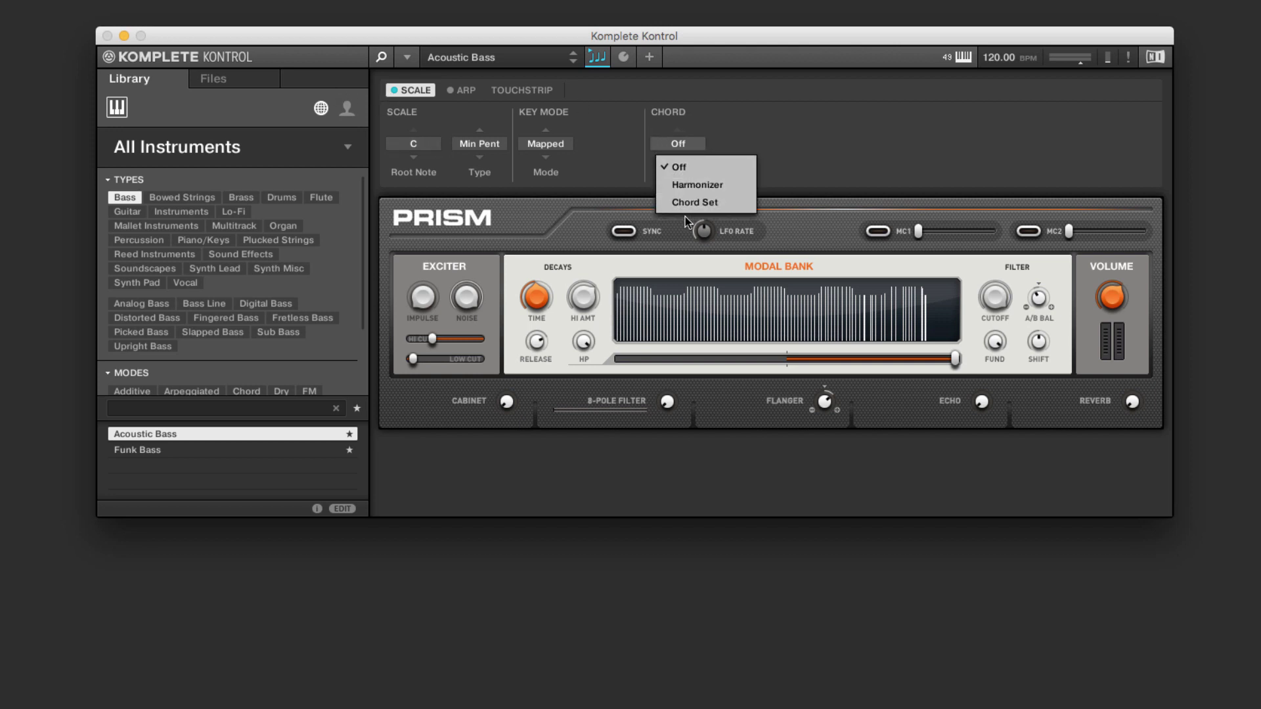
pyautogui.click(609, 117)
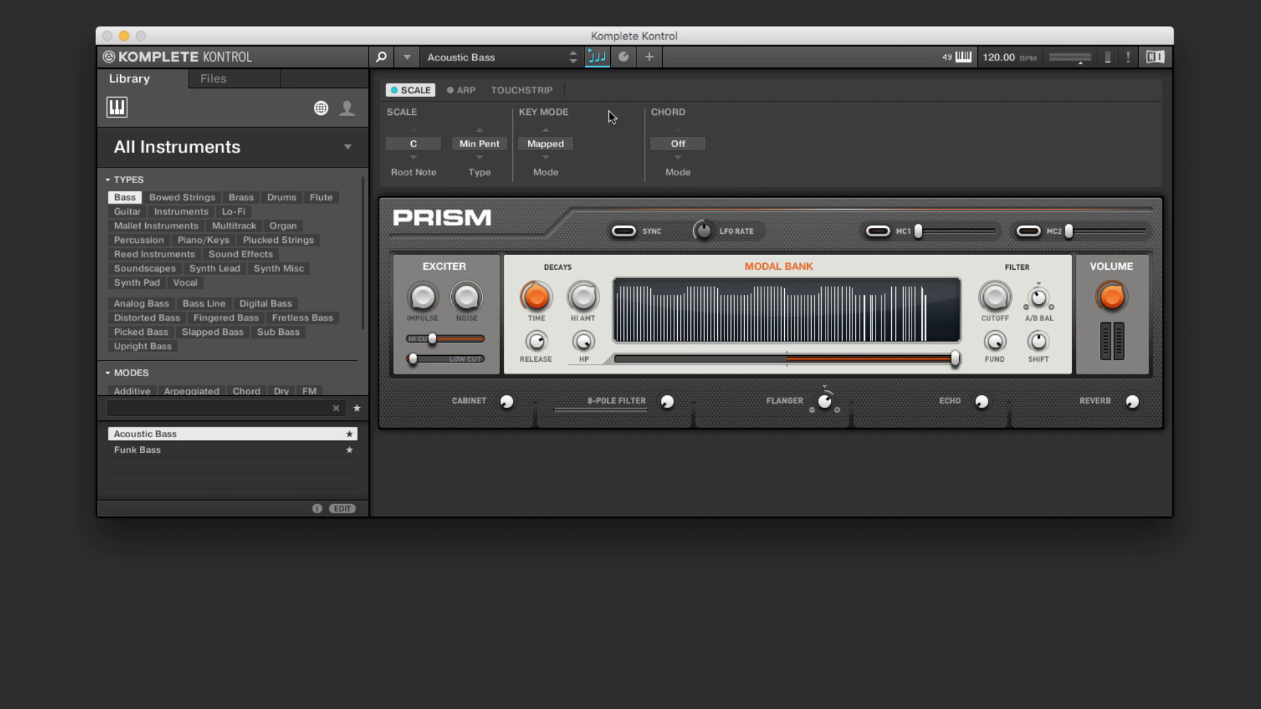
pyautogui.click(392, 91)
pyautogui.click(589, 63)
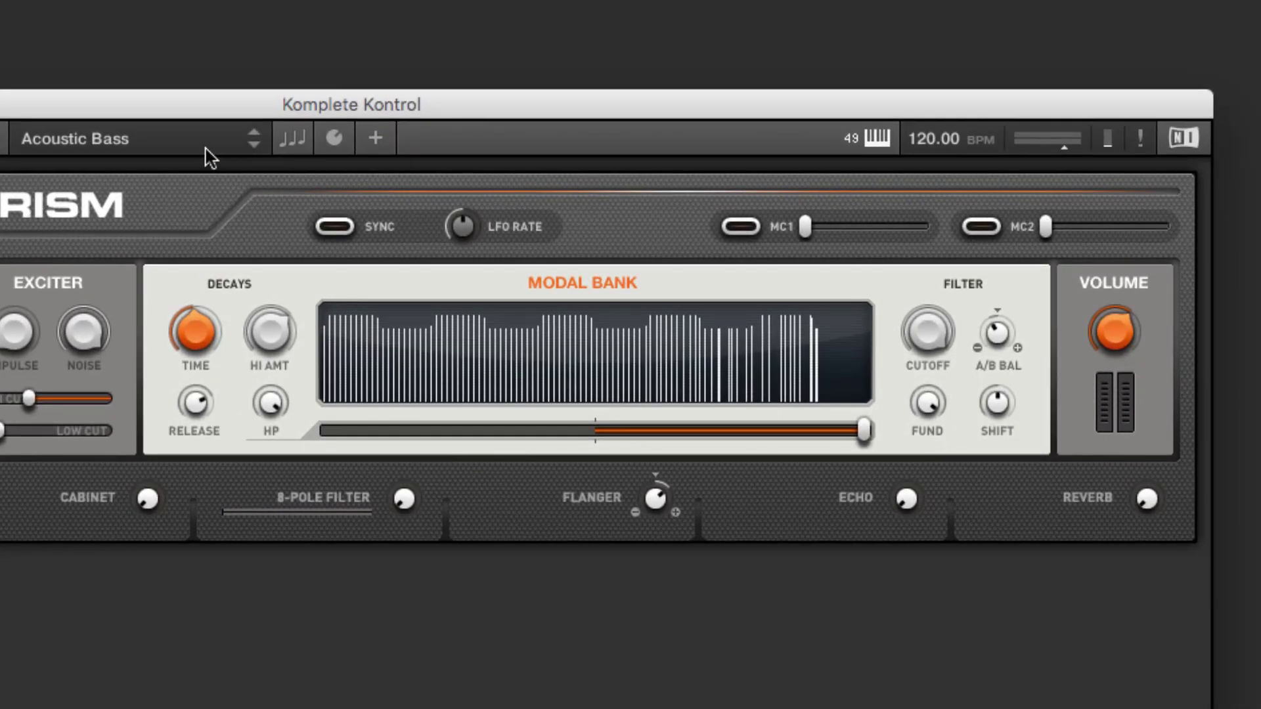
# Set the tempo to 80 BPM and reopen the Scale/Arp panel with the arpeggiator on.
pyautogui.click(869, 140)
pyautogui.click(934, 141)
pyautogui.write('80')
pyautogui.press('Return')
pyautogui.click(289, 140)
pyautogui.click(67, 191)
pyautogui.click(81, 190)
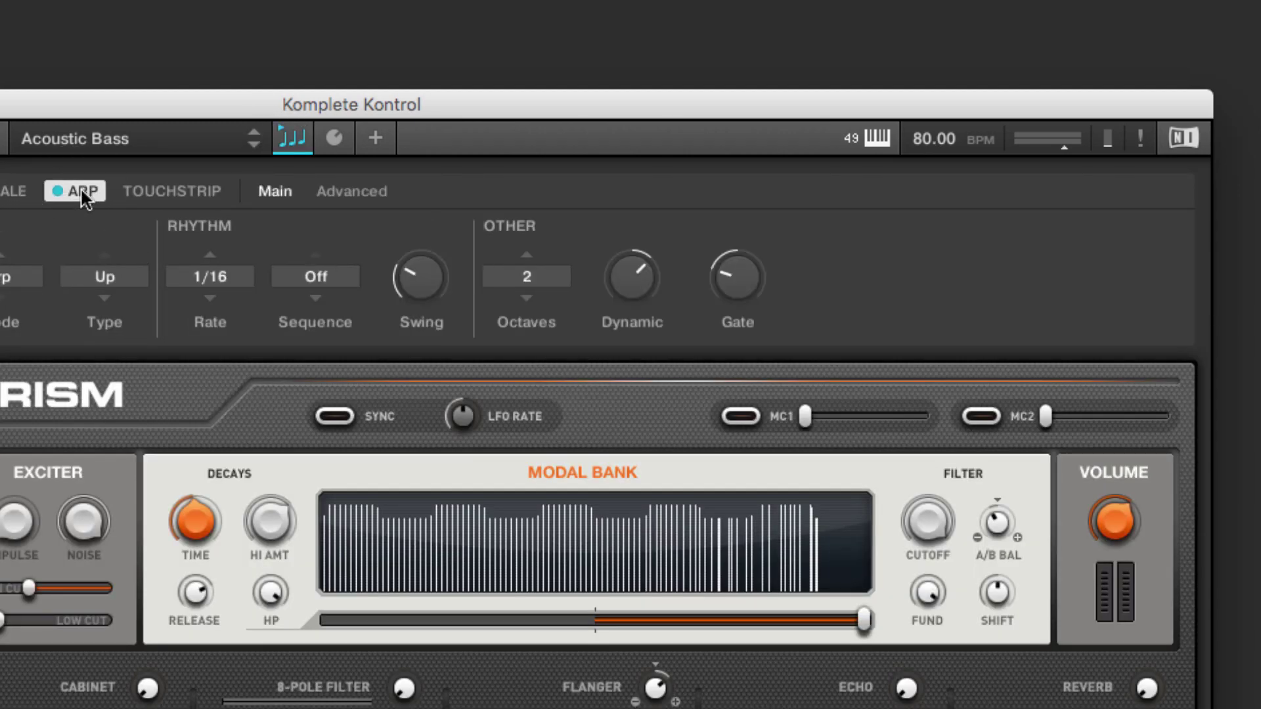
# Return the tempo to 120 BPM and lower the master volume slightly.
pyautogui.click(945, 139)
pyautogui.write('120')
pyautogui.press('Return')
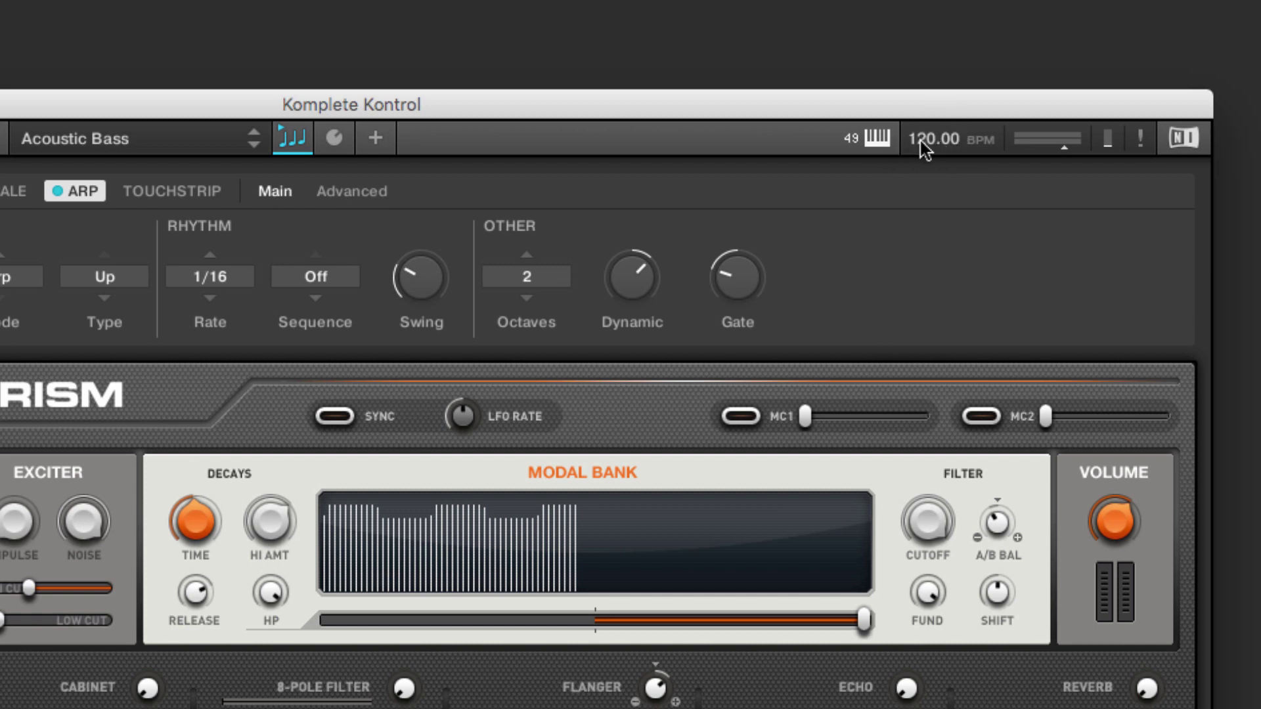
pyautogui.moveTo(1060, 143)
pyautogui.mouseDown()
pyautogui.moveTo(1033, 150)
pyautogui.moveTo(1064, 156)
pyautogui.moveTo(1027, 156)
pyautogui.moveTo(1086, 155)
pyautogui.moveTo(1061, 150)
pyautogui.mouseUp()
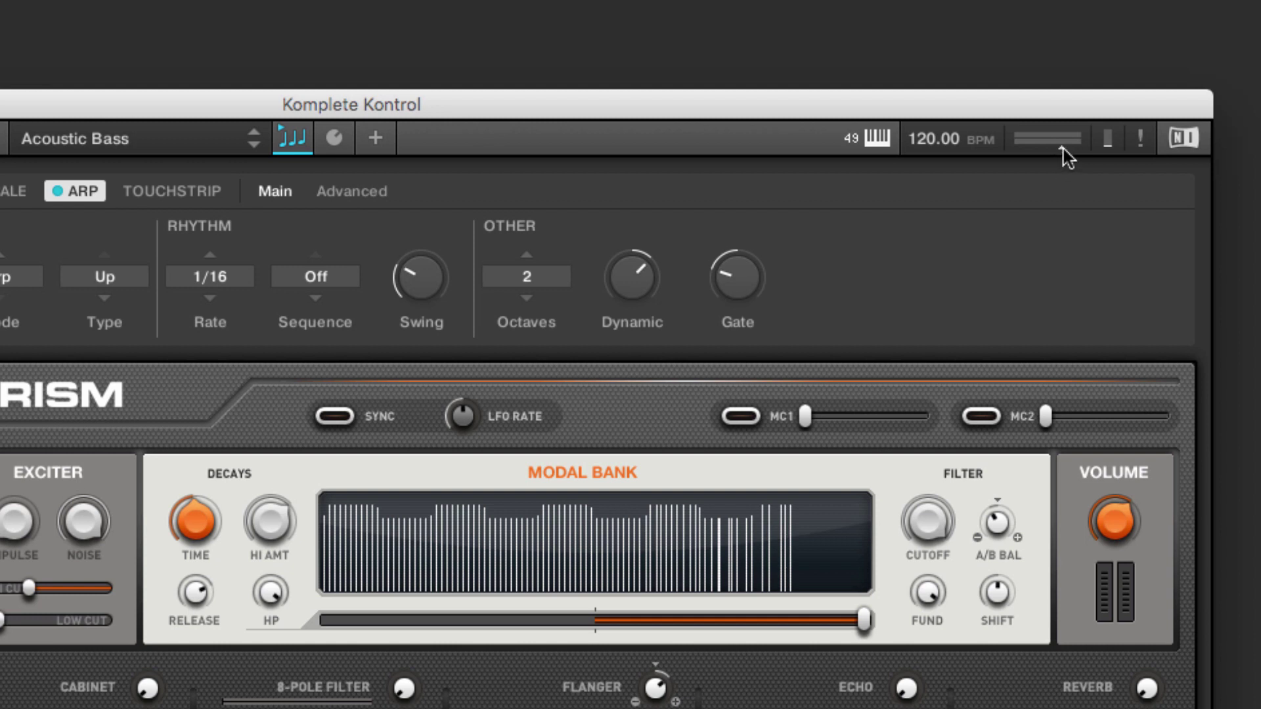
pyautogui.click(1062, 153)
pyautogui.click(1138, 140)
pyautogui.click(1139, 141)
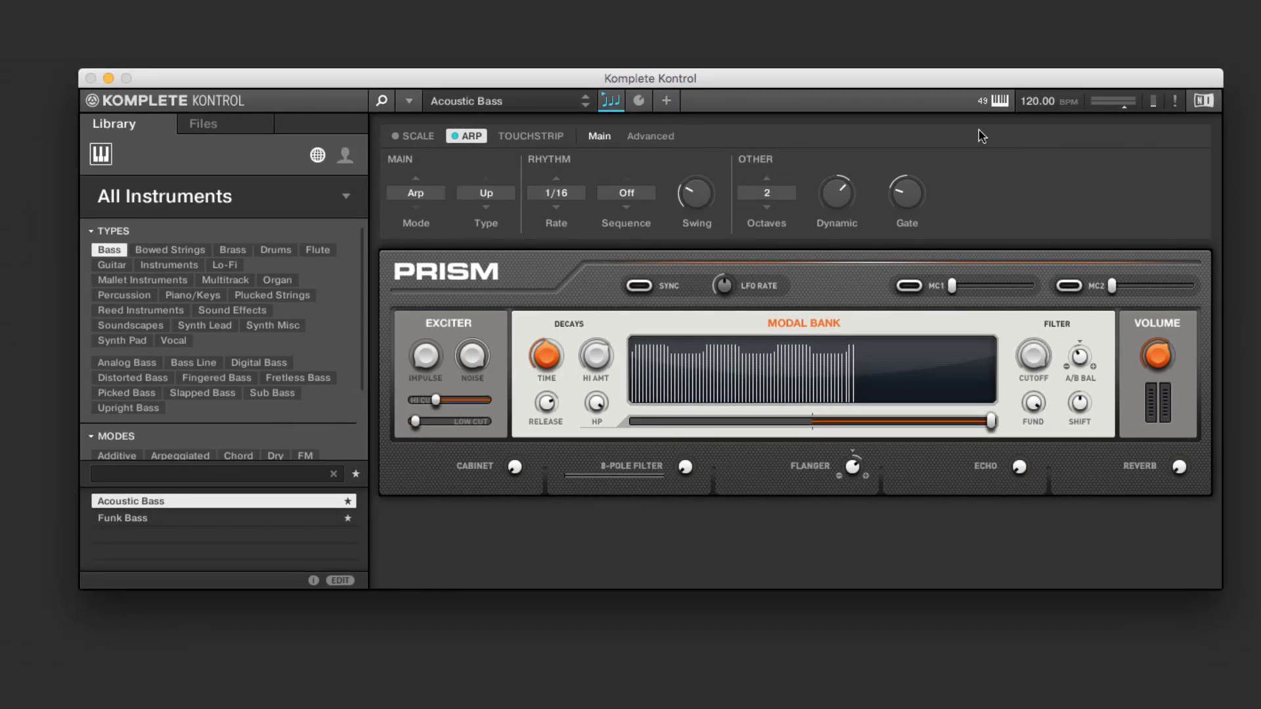
# Look through the Plug-ins and Hardware preferences, keep Velocity Scaling at Linear, and close Preferences.
pyautogui.click(403, 100)
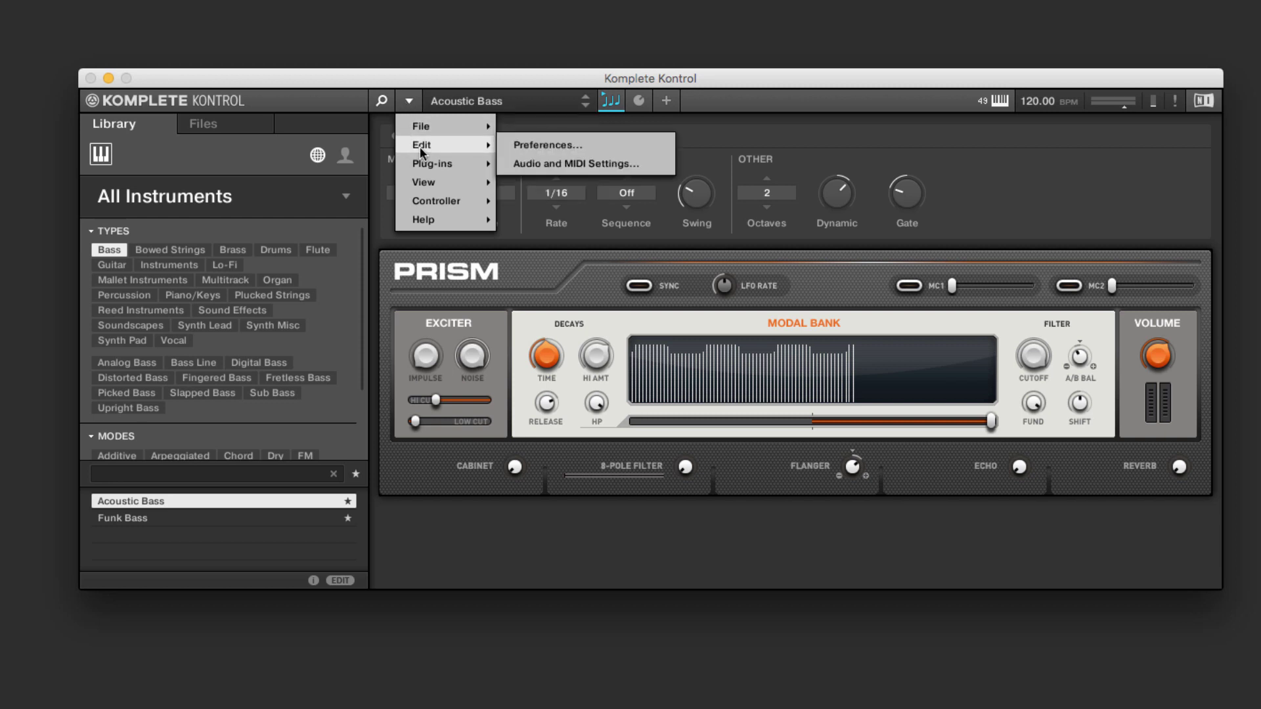
pyautogui.click(576, 147)
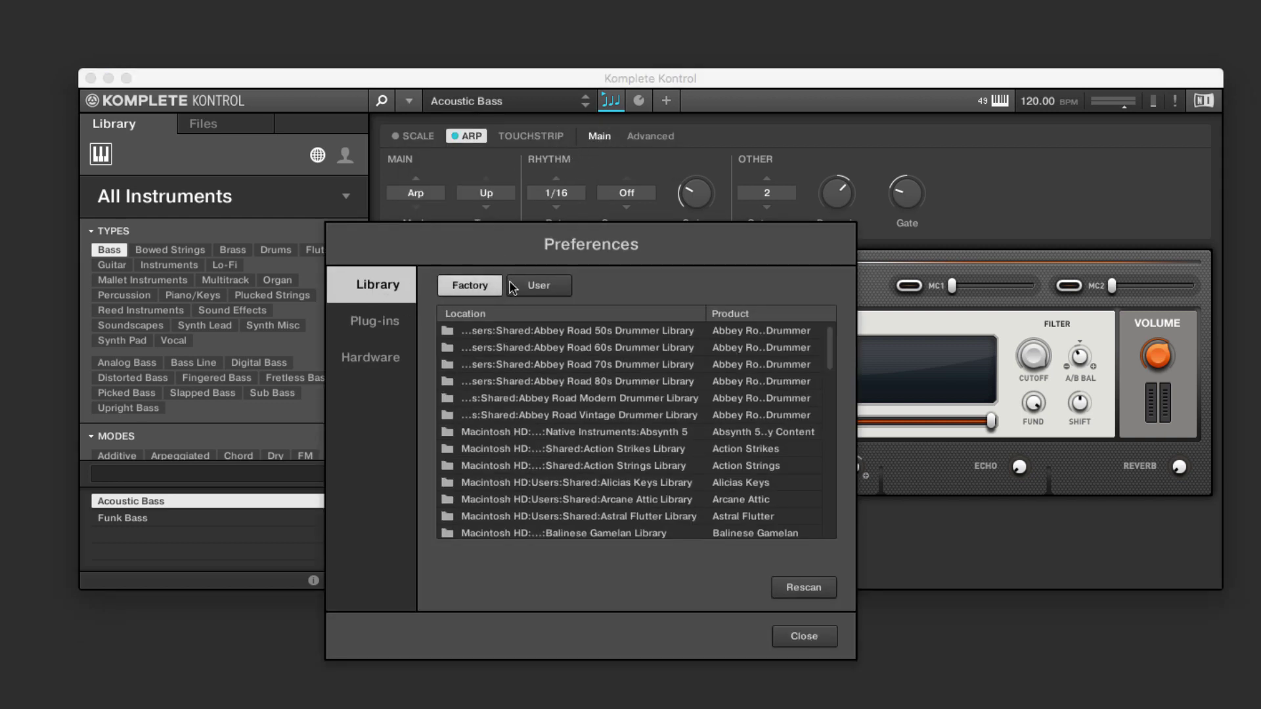
pyautogui.click(358, 323)
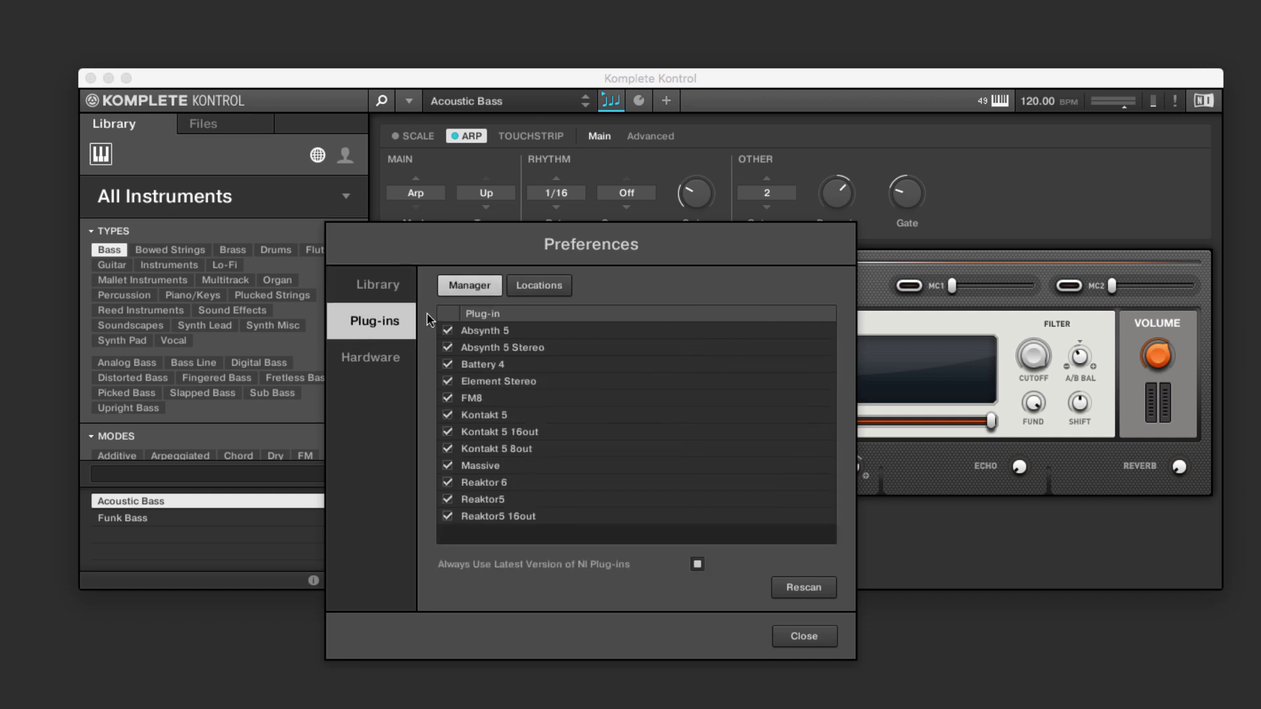
pyautogui.click(389, 354)
pyautogui.click(798, 310)
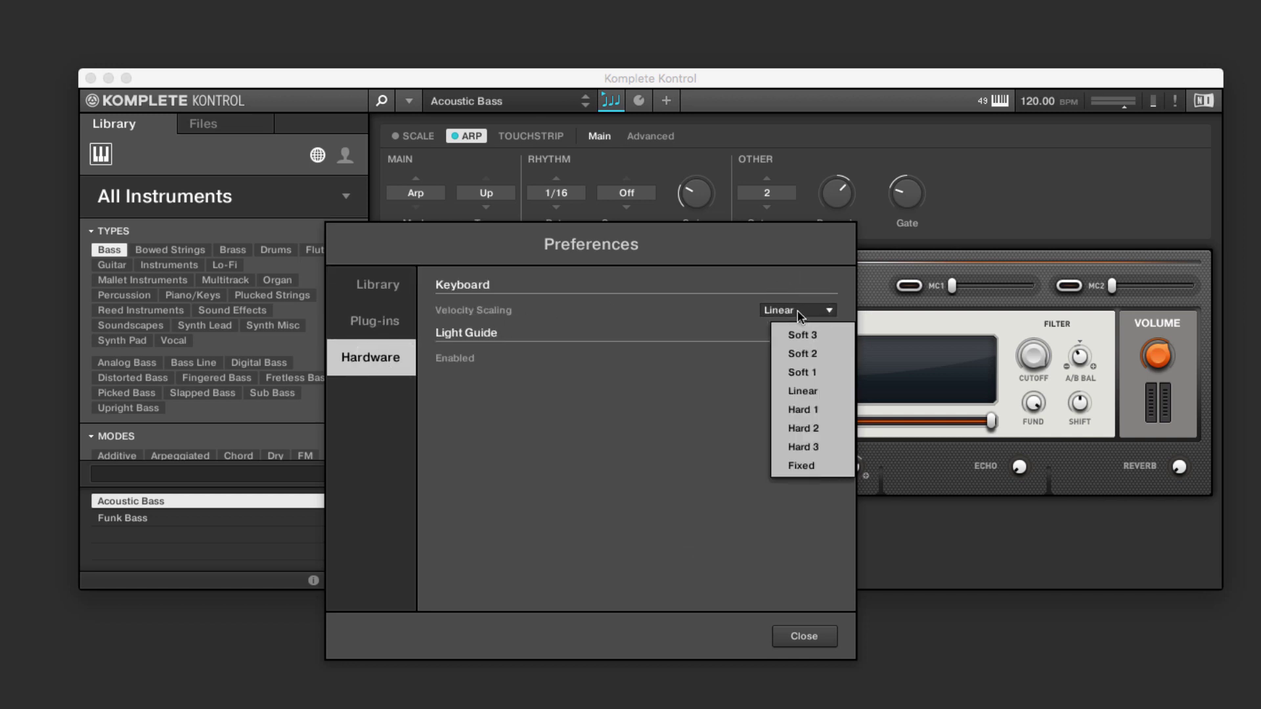
pyautogui.click(776, 313)
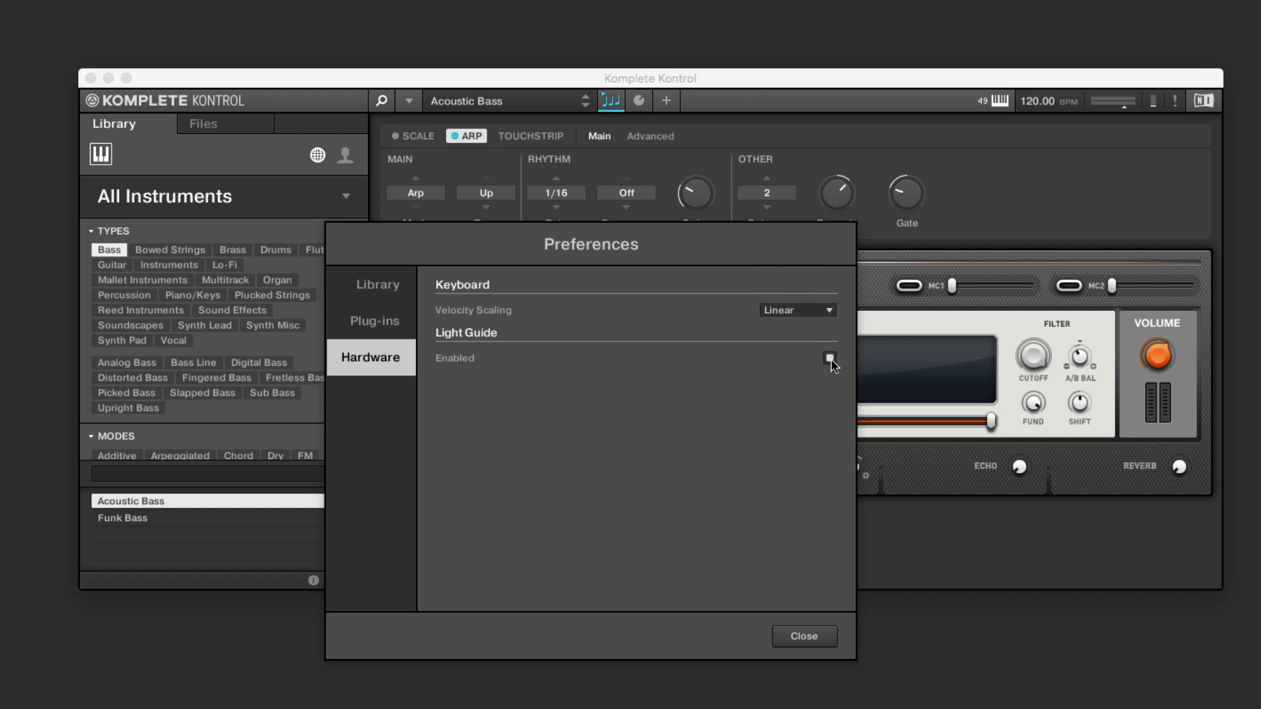
pyautogui.click(804, 635)
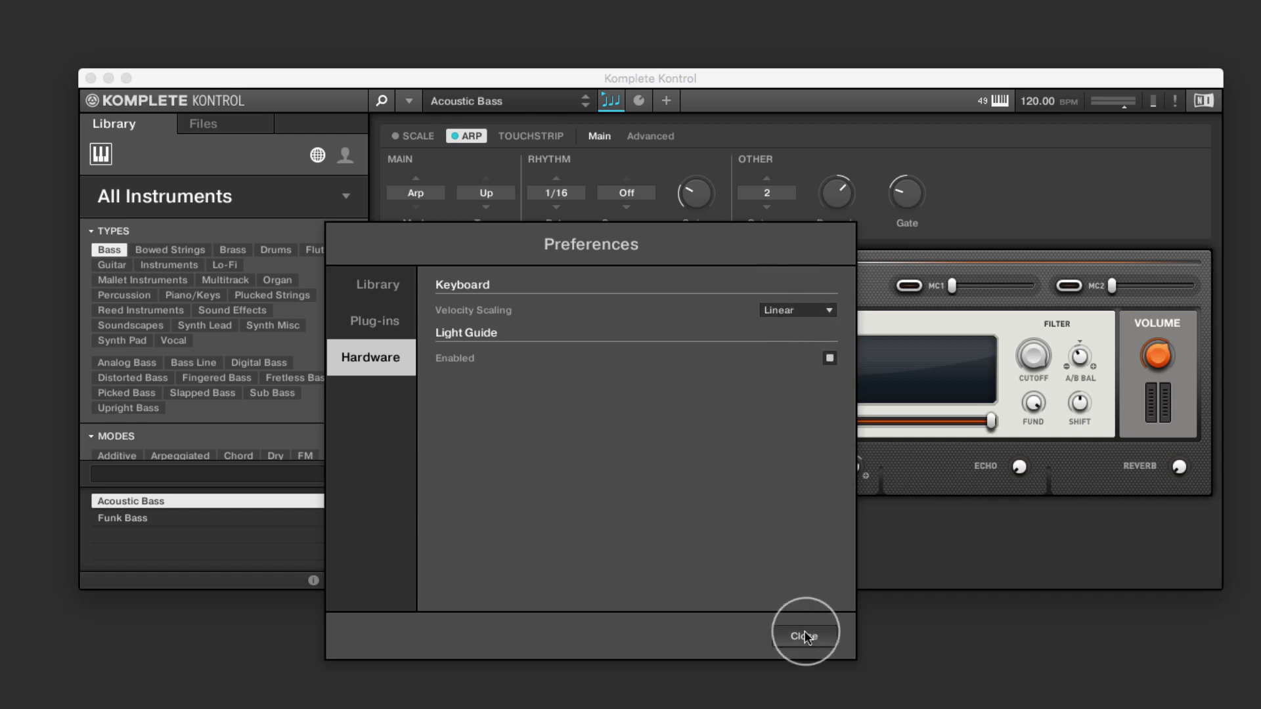
# In Audio and MIDI Settings, confirm the CoreAudio driver, the Saffire device and the 48000 sample rate.
pyautogui.click(408, 100)
pyautogui.moveTo(415, 145)
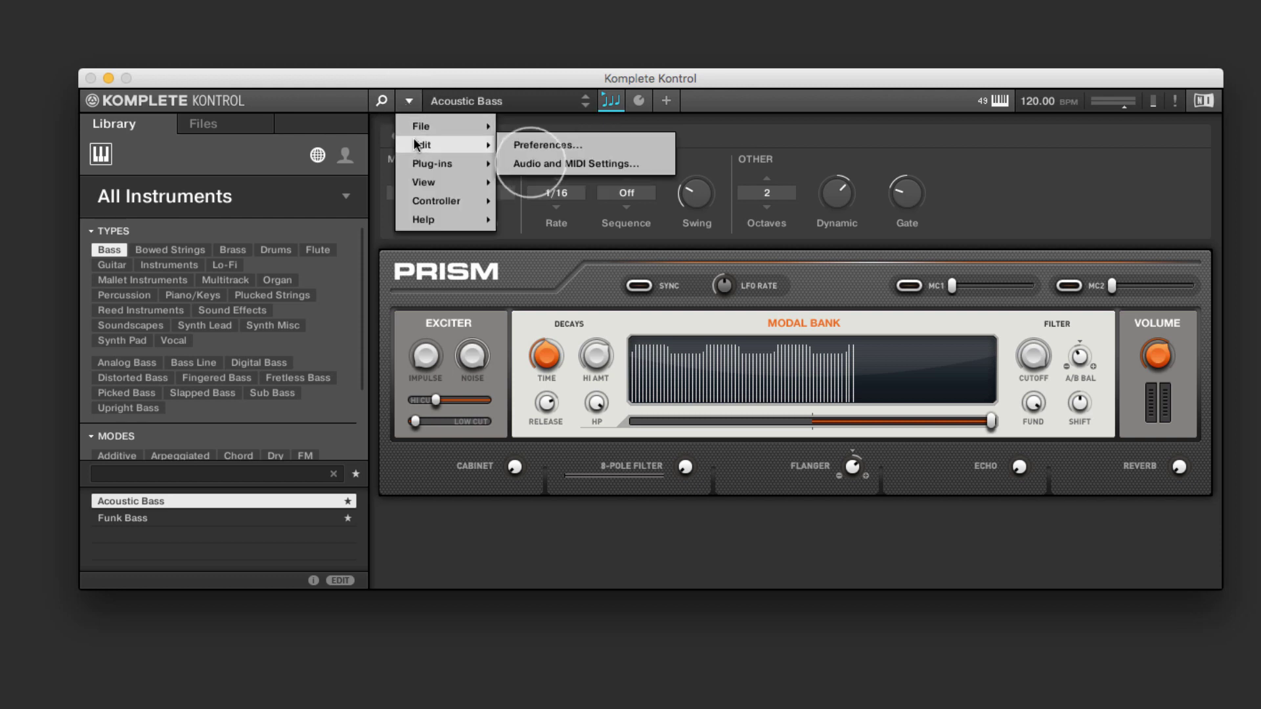
pyautogui.click(530, 164)
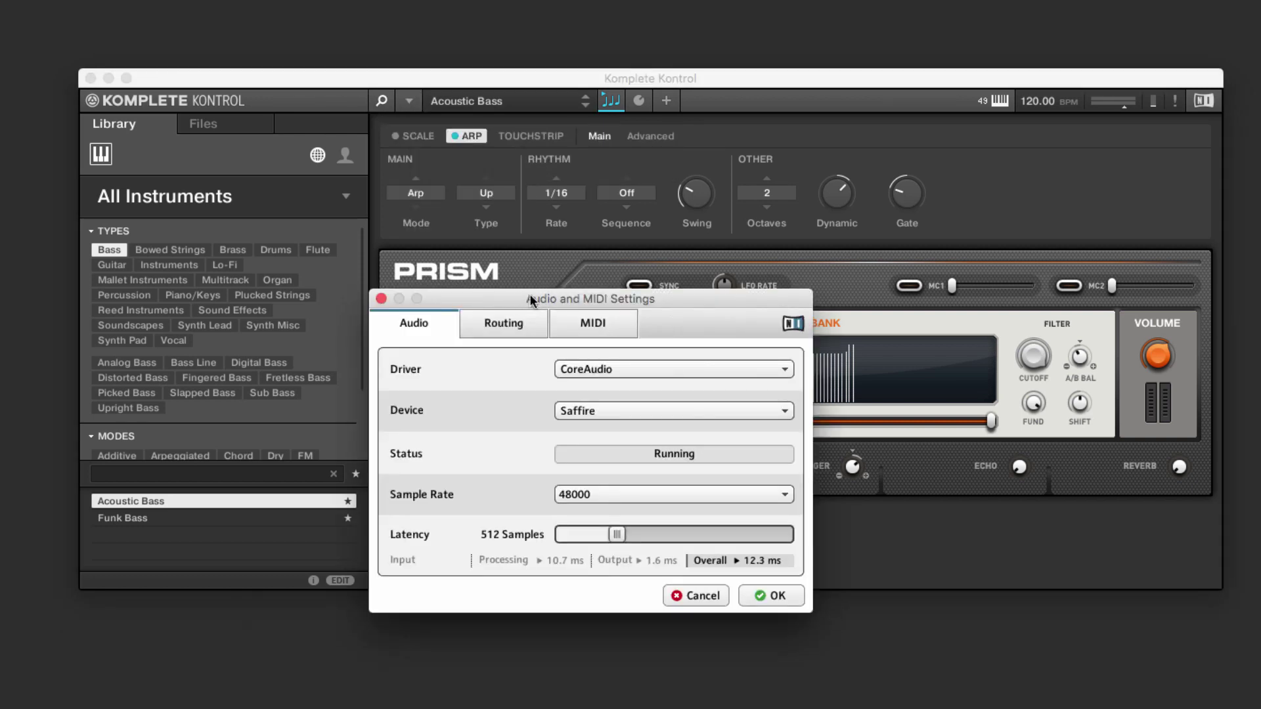
pyautogui.moveTo(529, 295); pyautogui.dragTo(534, 156)
pyautogui.click(601, 227)
pyautogui.click(592, 273)
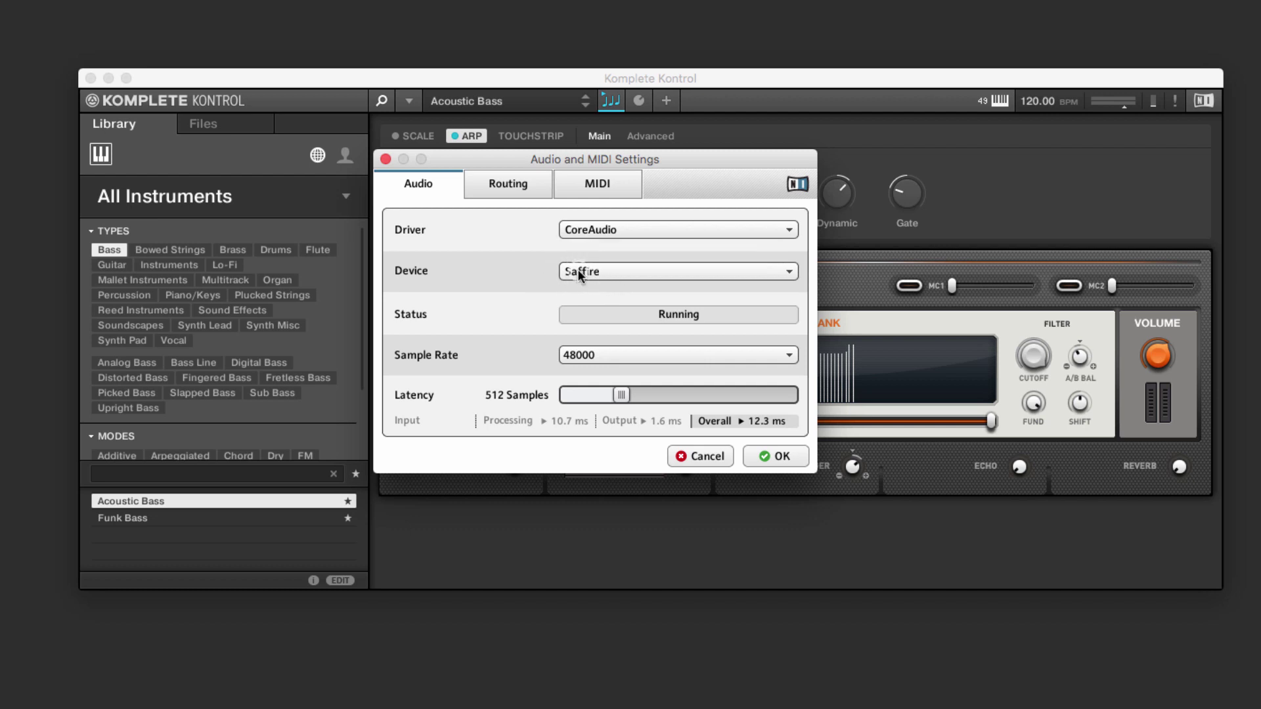
pyautogui.click(584, 274)
pyautogui.click(520, 269)
pyautogui.click(579, 358)
pyautogui.click(533, 346)
pyautogui.click(579, 355)
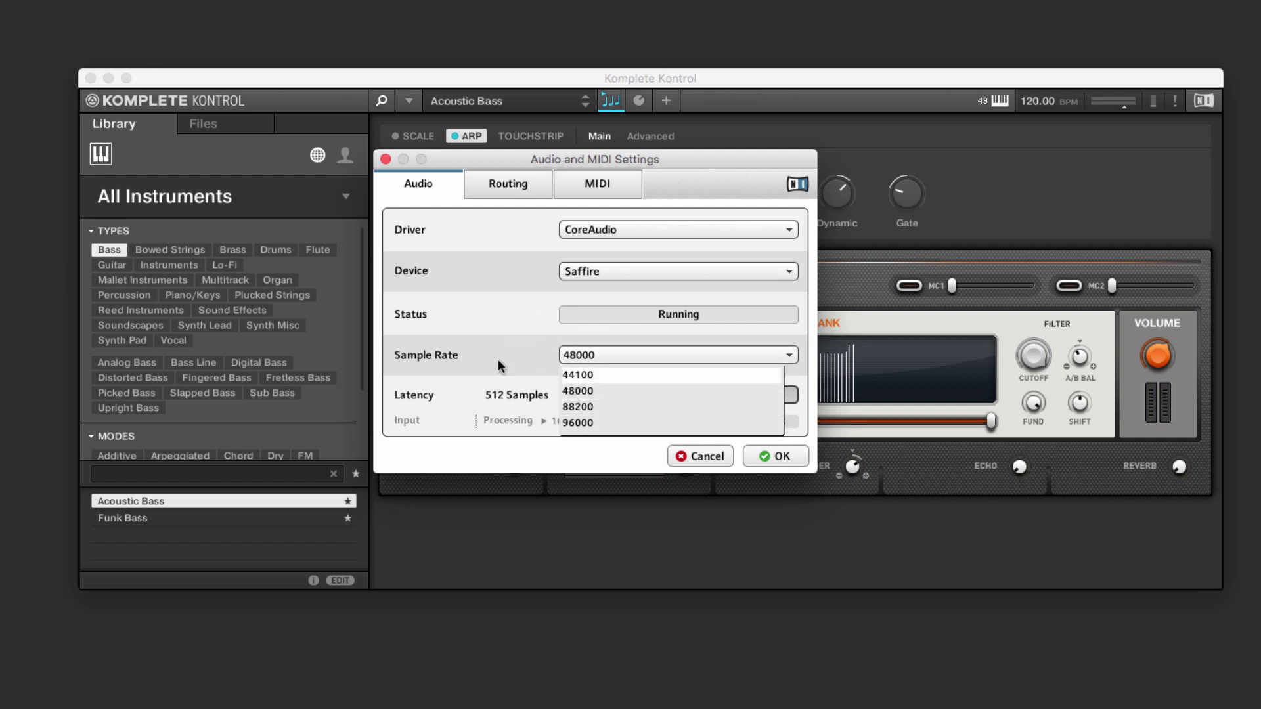
pyautogui.click(526, 346)
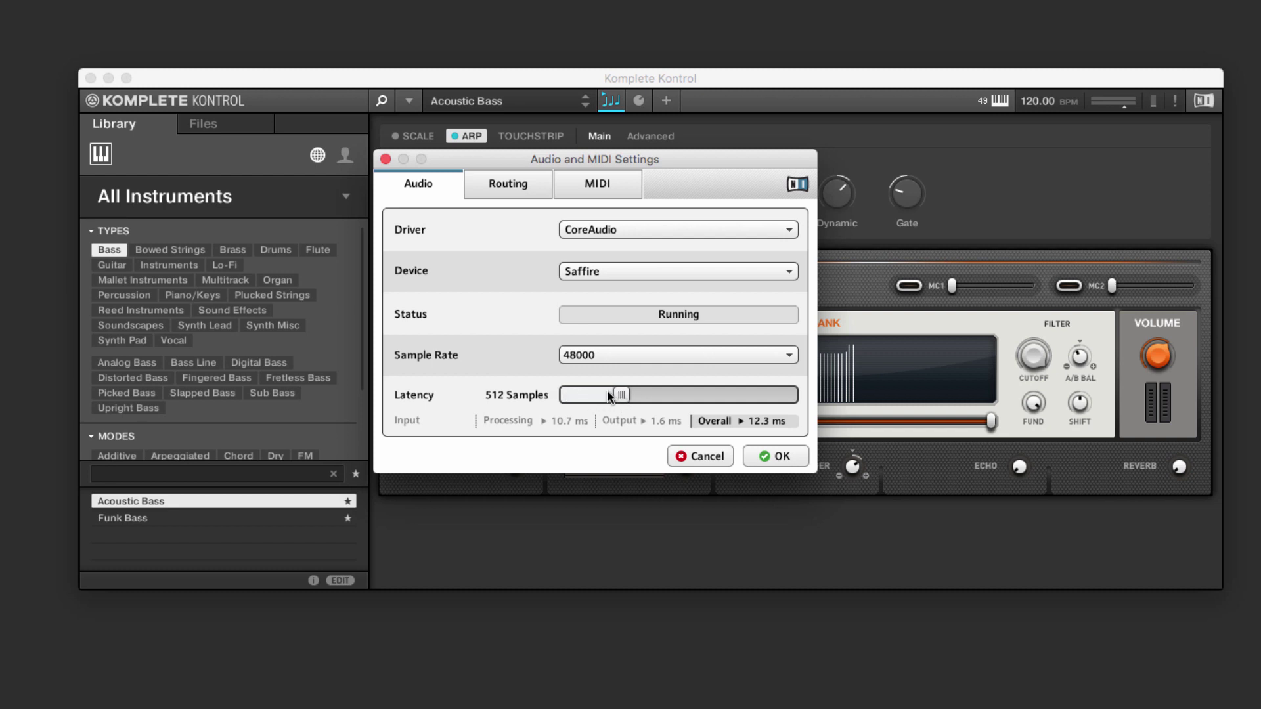
# Drag the latency down from 512 to 256 samples and apply the settings.
pyautogui.moveTo(631, 395); pyautogui.dragTo(593, 397)
pyautogui.click(627, 394)
pyautogui.click(796, 458)
# Turn off the ARP toggle in the perform panel to disable the arpeggiator.
pyautogui.click(453, 136)
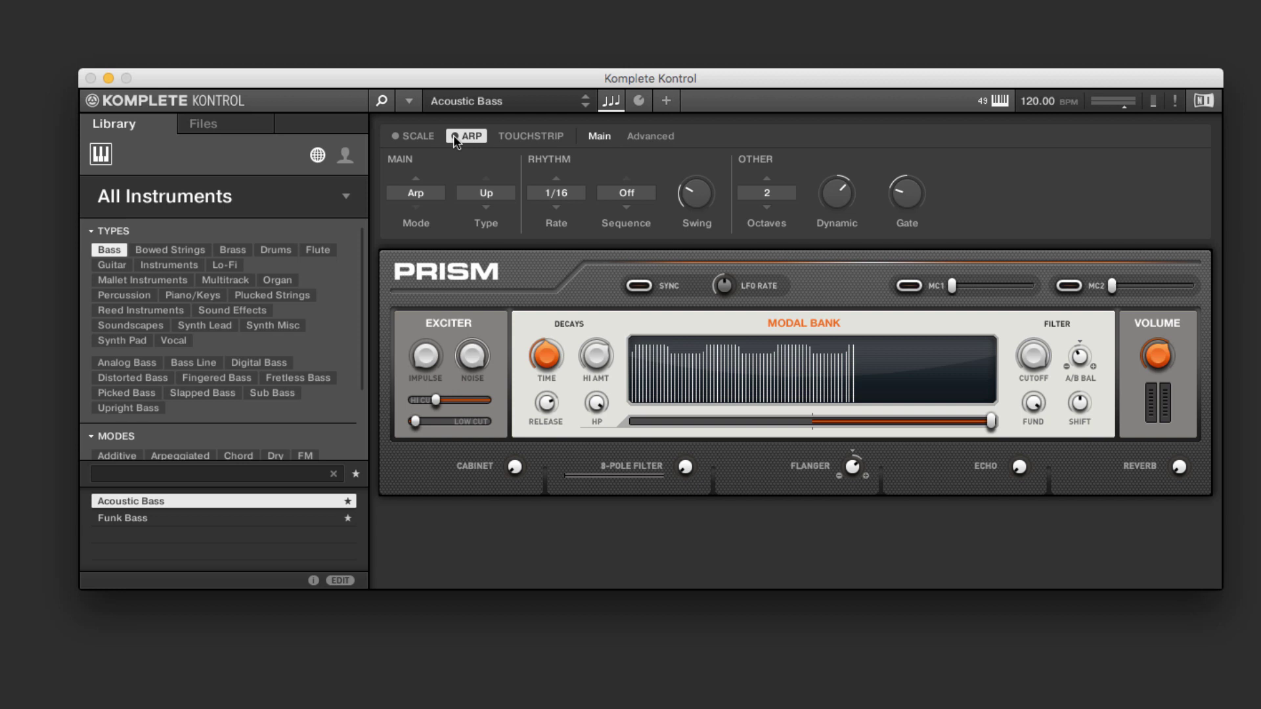